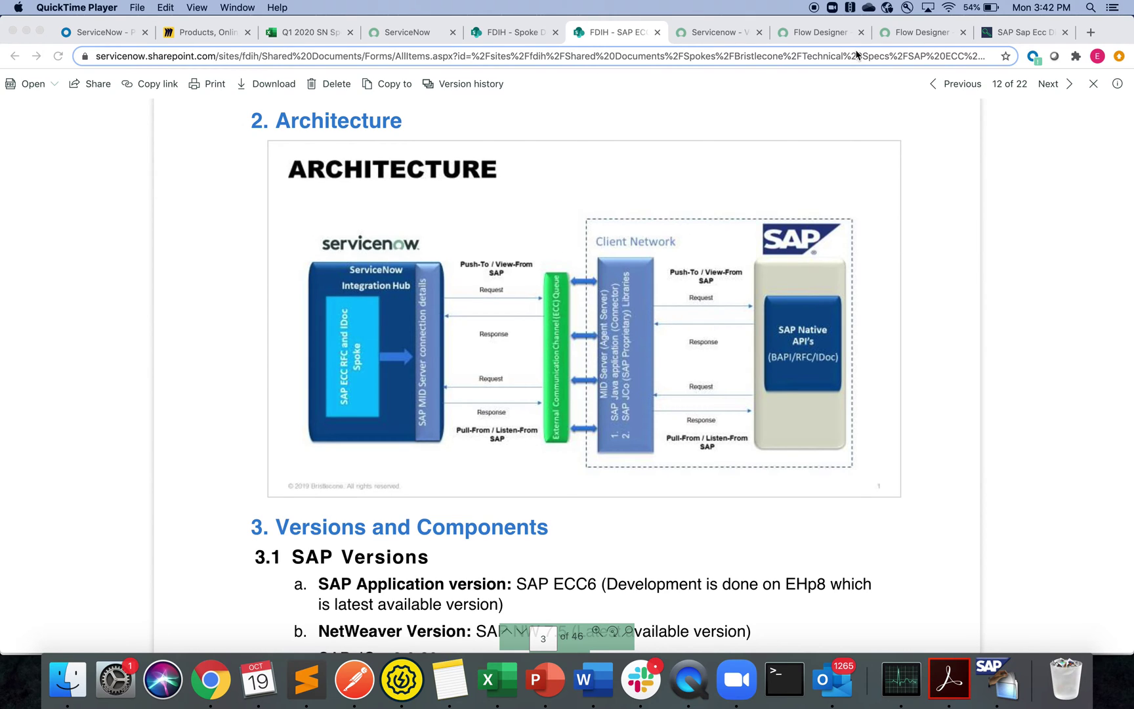
# Switch to the IDOC_Create_Material_8 flow and add a new step below the Log step
pyautogui.click(896, 38)
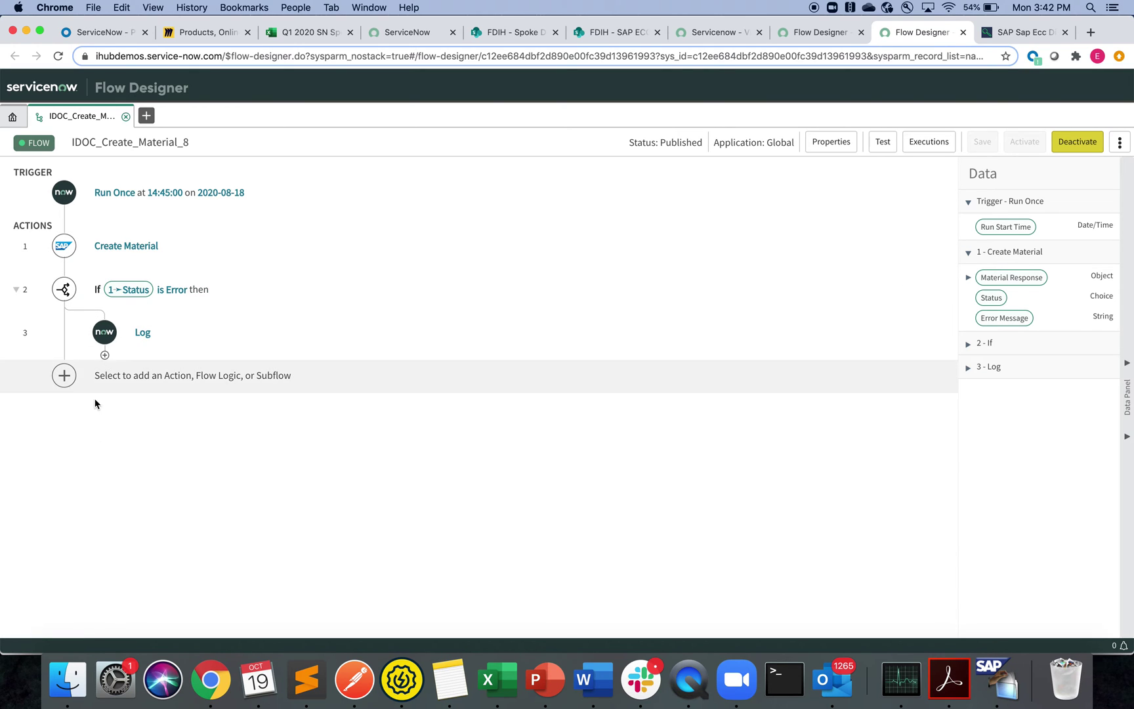
pyautogui.click(64, 376)
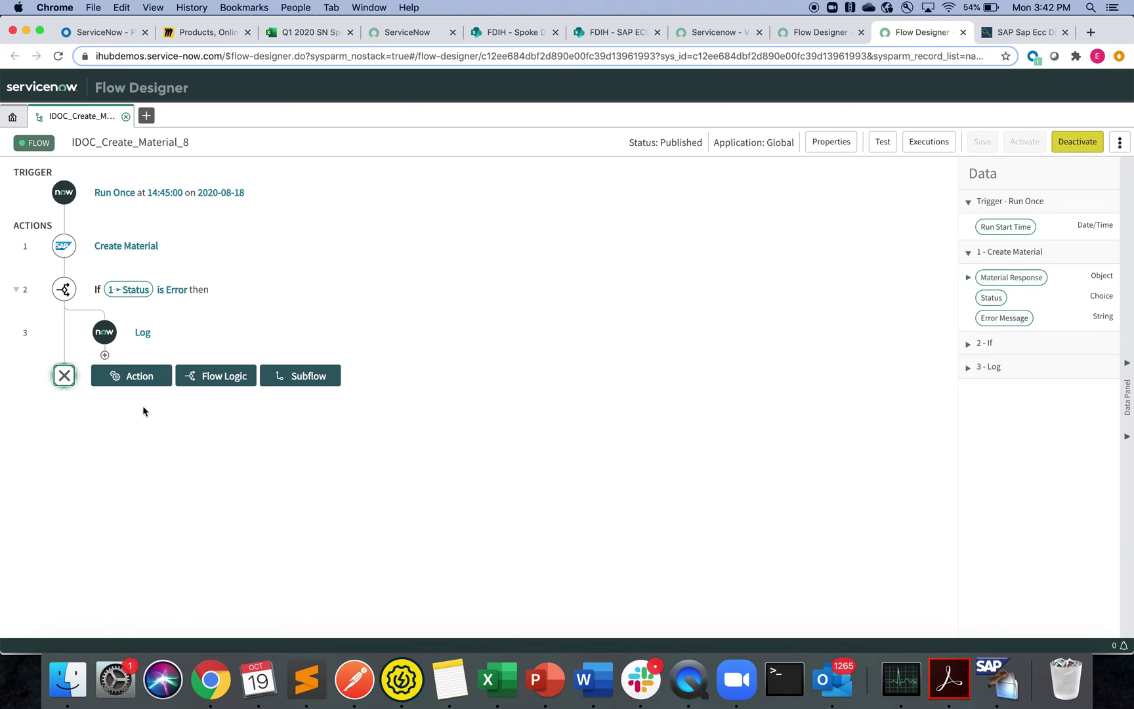
pyautogui.click(131, 384)
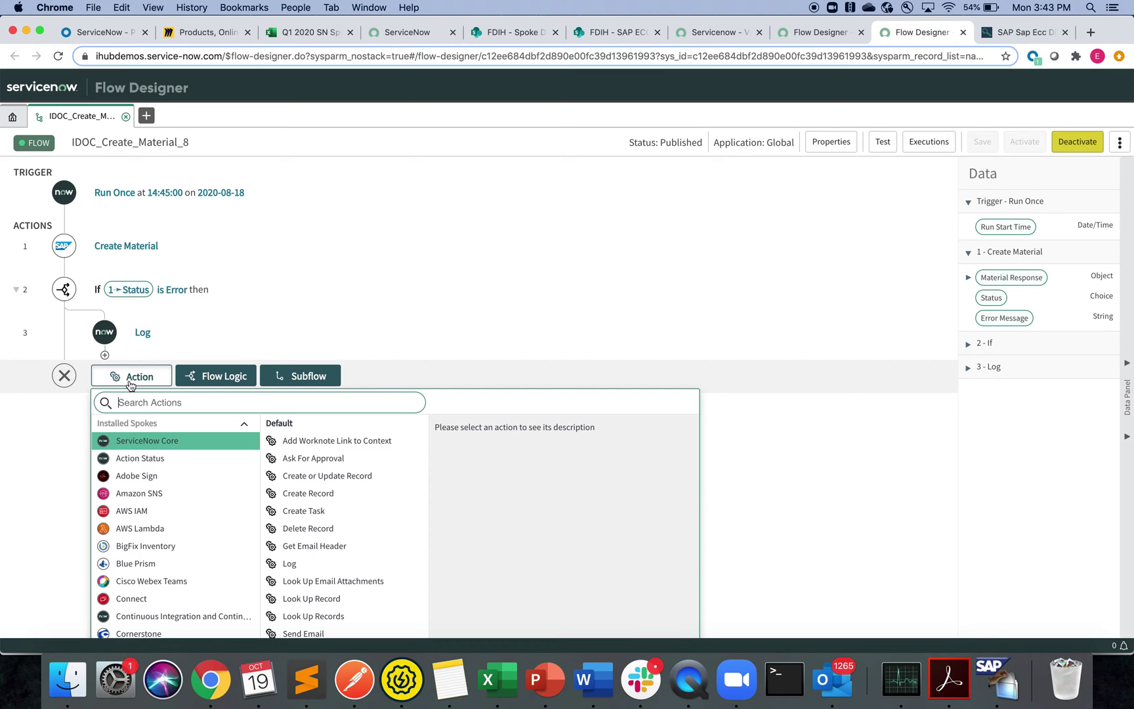
pyautogui.write('sap idoc')
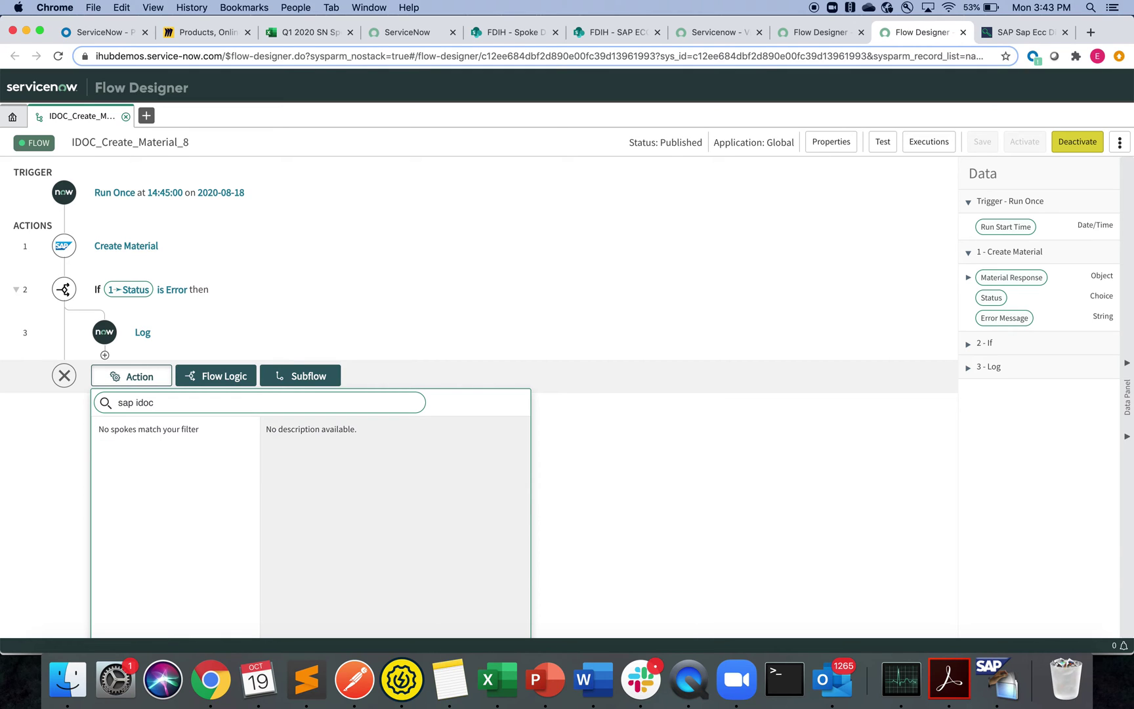
pyautogui.press('BackSpace')
pyautogui.press('BackSpace')
pyautogui.press('BackSpace')
pyautogui.press('BackSpace')
pyautogui.press('BackSpace')
pyautogui.write('ecc')
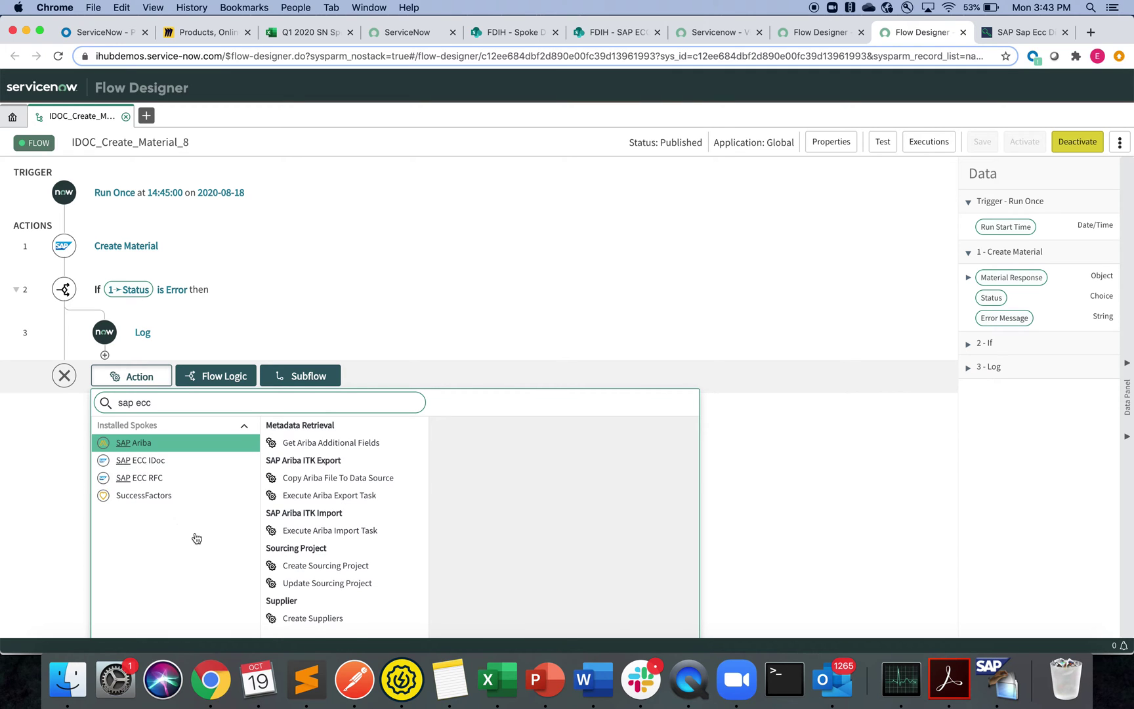
pyautogui.moveTo(400, 458)
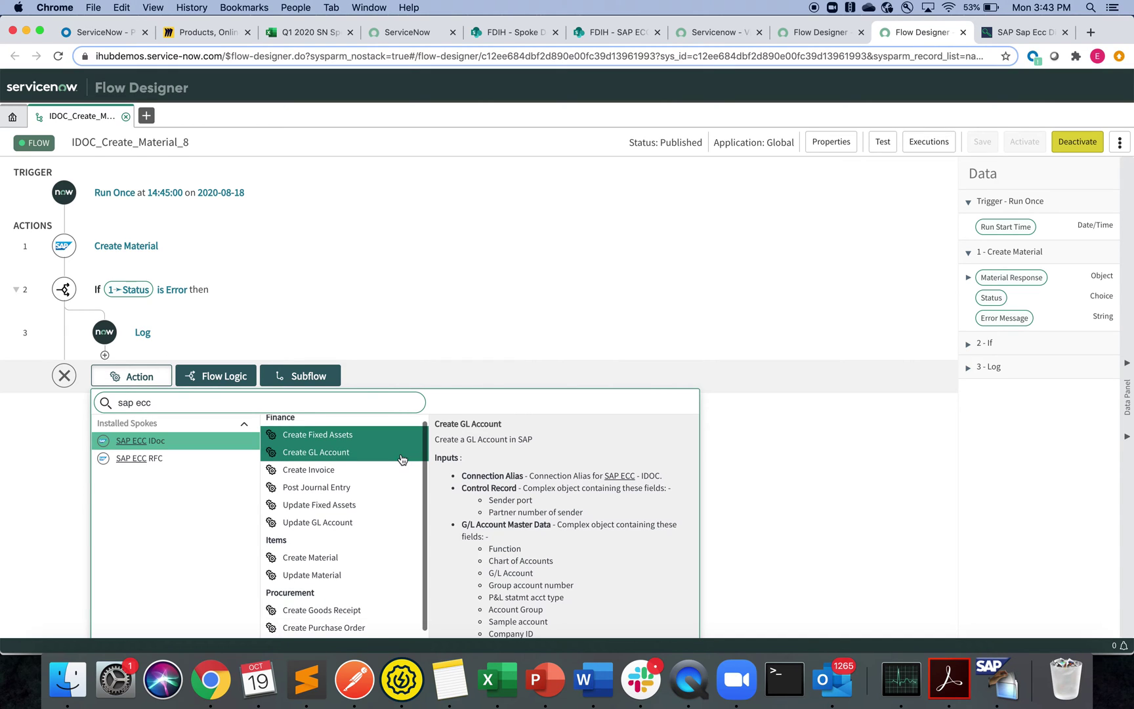
pyautogui.scroll(-2, 402, 458)
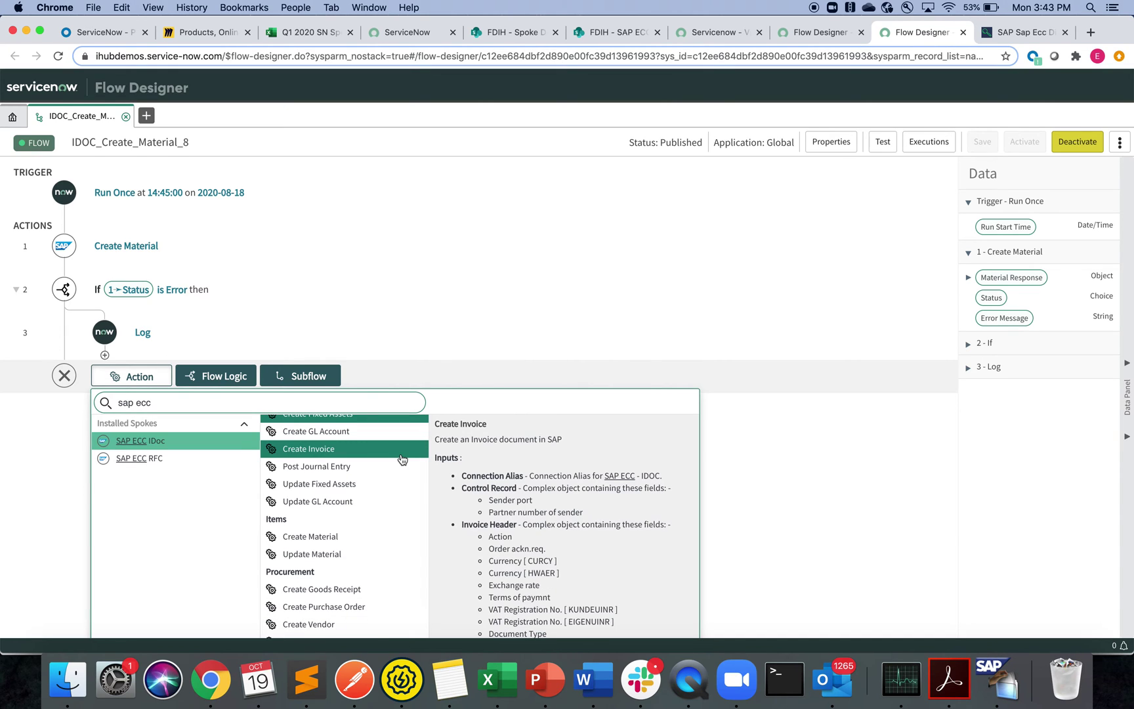
pyautogui.scroll(2, 402, 459)
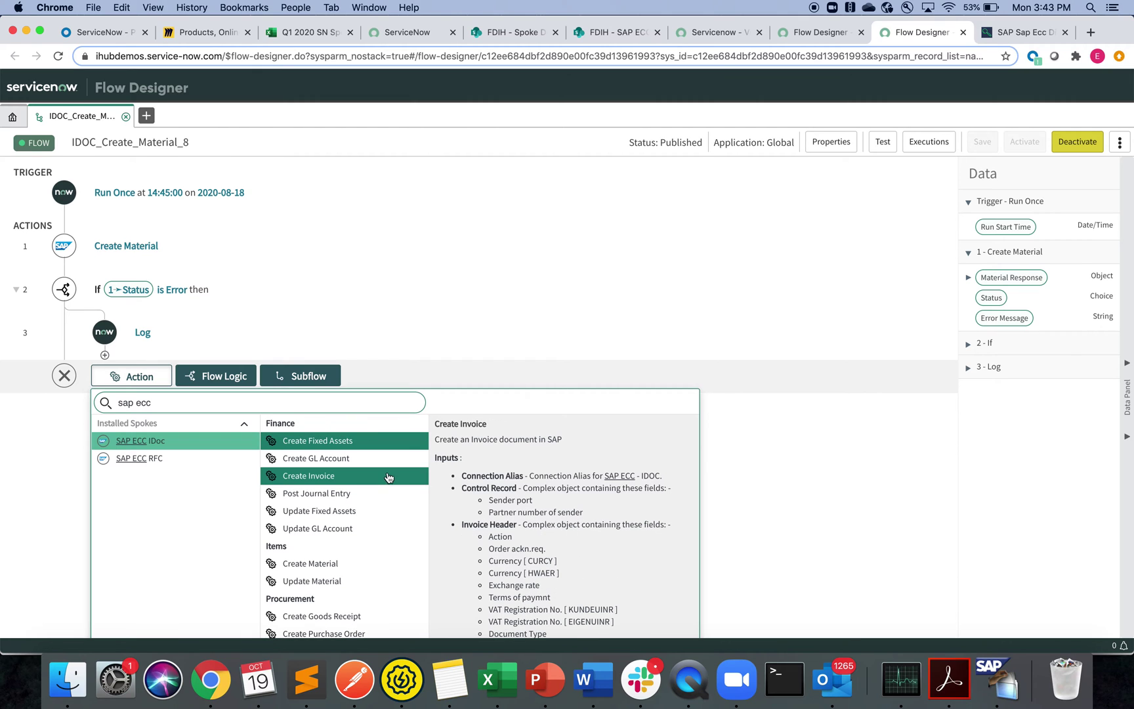
pyautogui.scroll(-2, 389, 478)
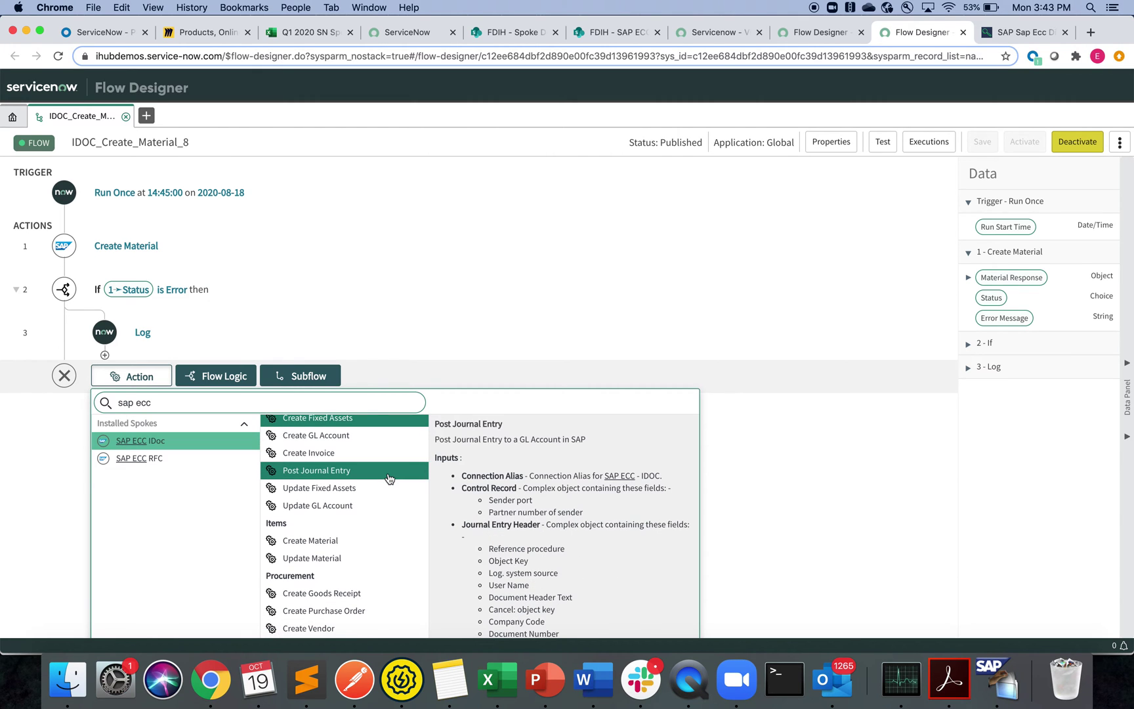
pyautogui.scroll(-2, 765, 539)
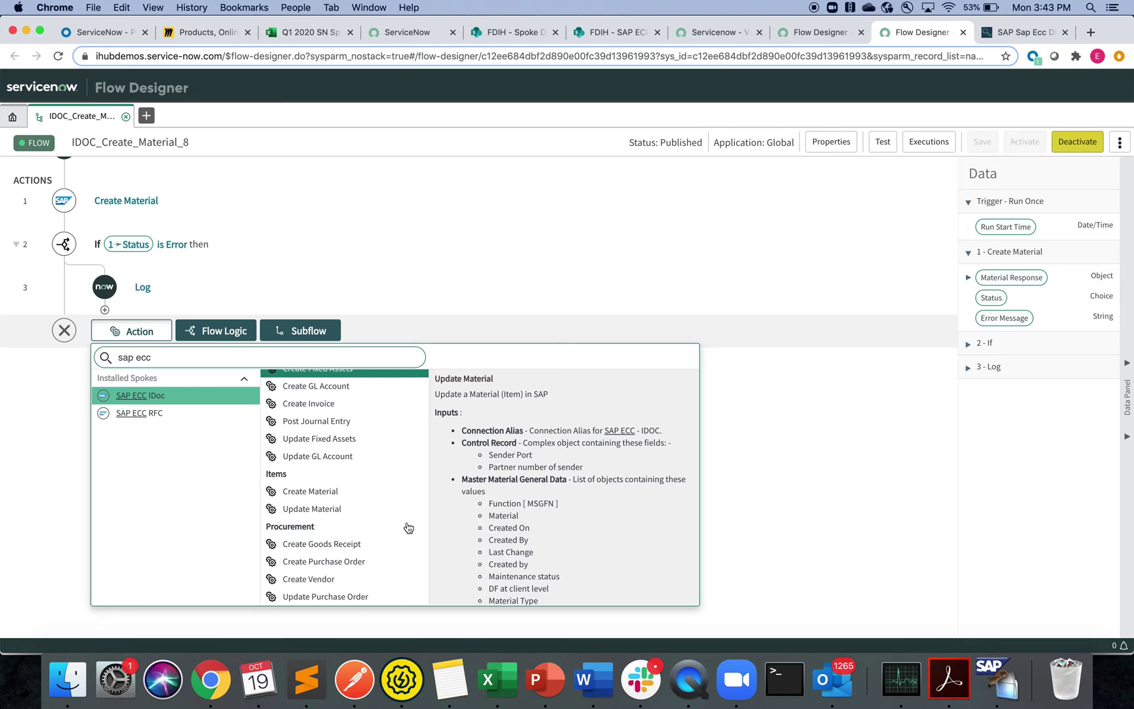
pyautogui.scroll(1, 397, 499)
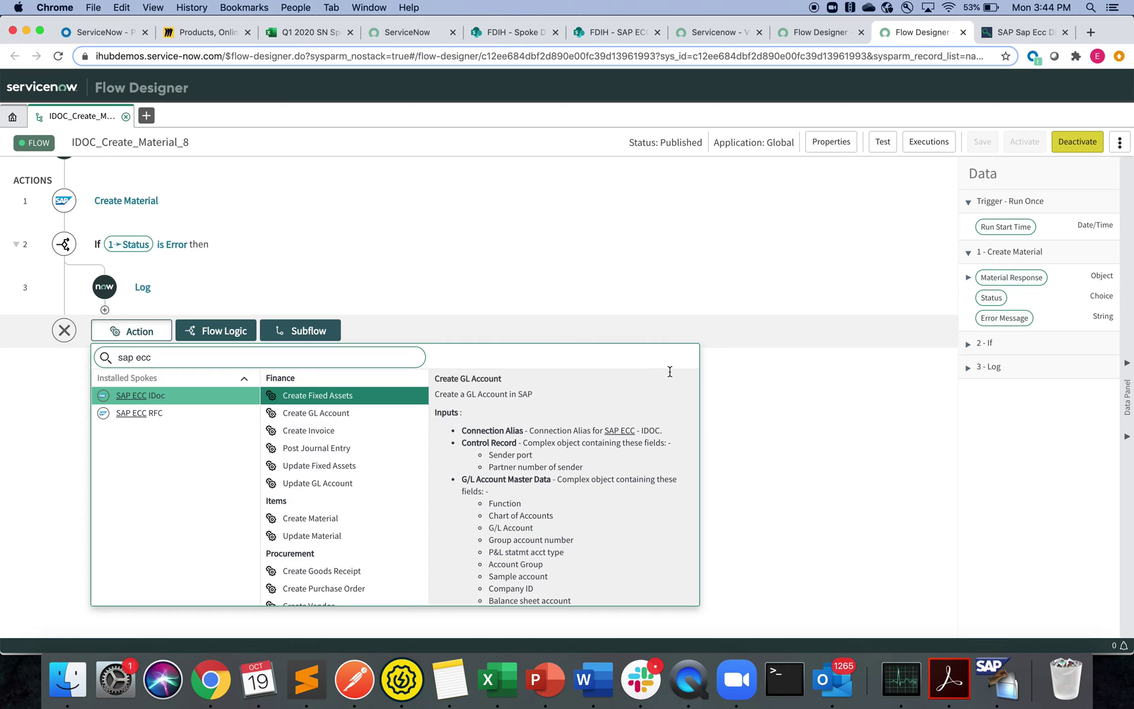
pyautogui.click(816, 436)
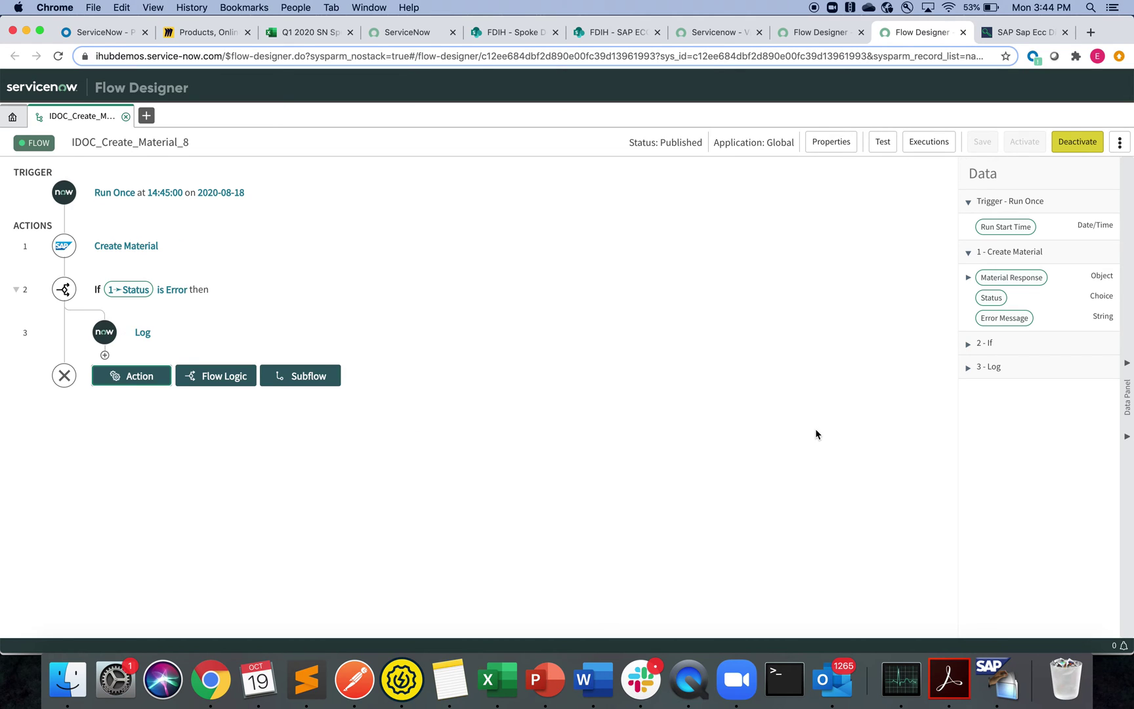
# Open the Create Material step to show connection SAP_IDoc, sender port SAPS1N and partner S1NCLNT100
pyautogui.click(147, 247)
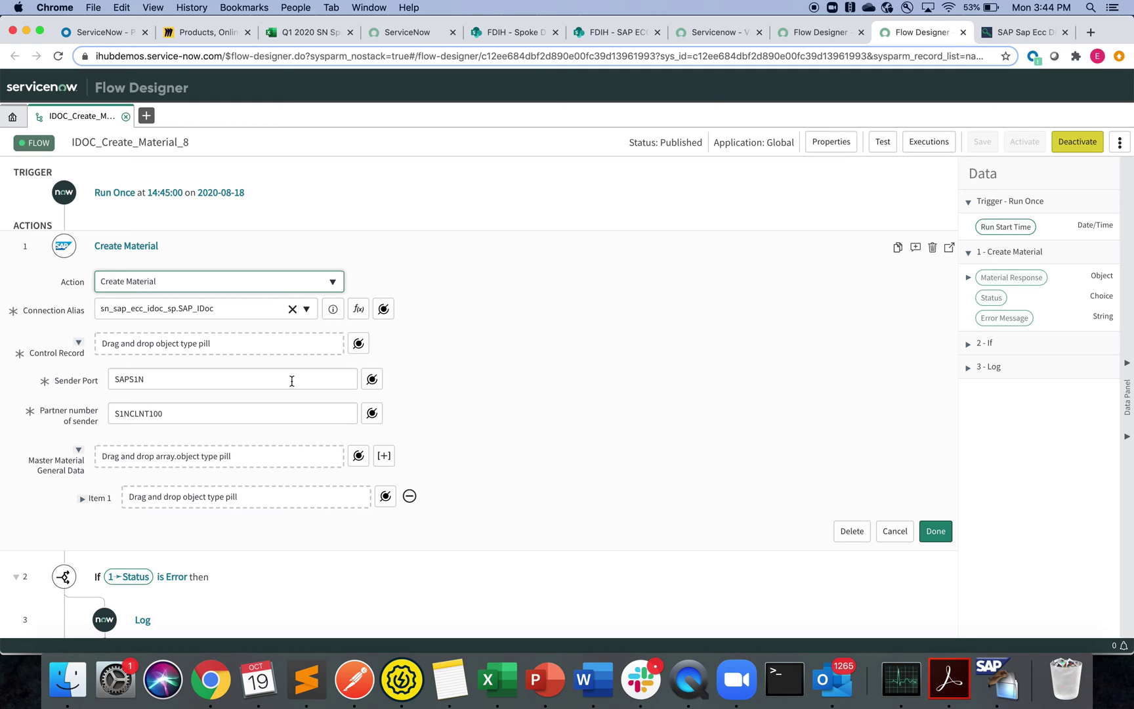
pyautogui.scroll(-4, 643, 441)
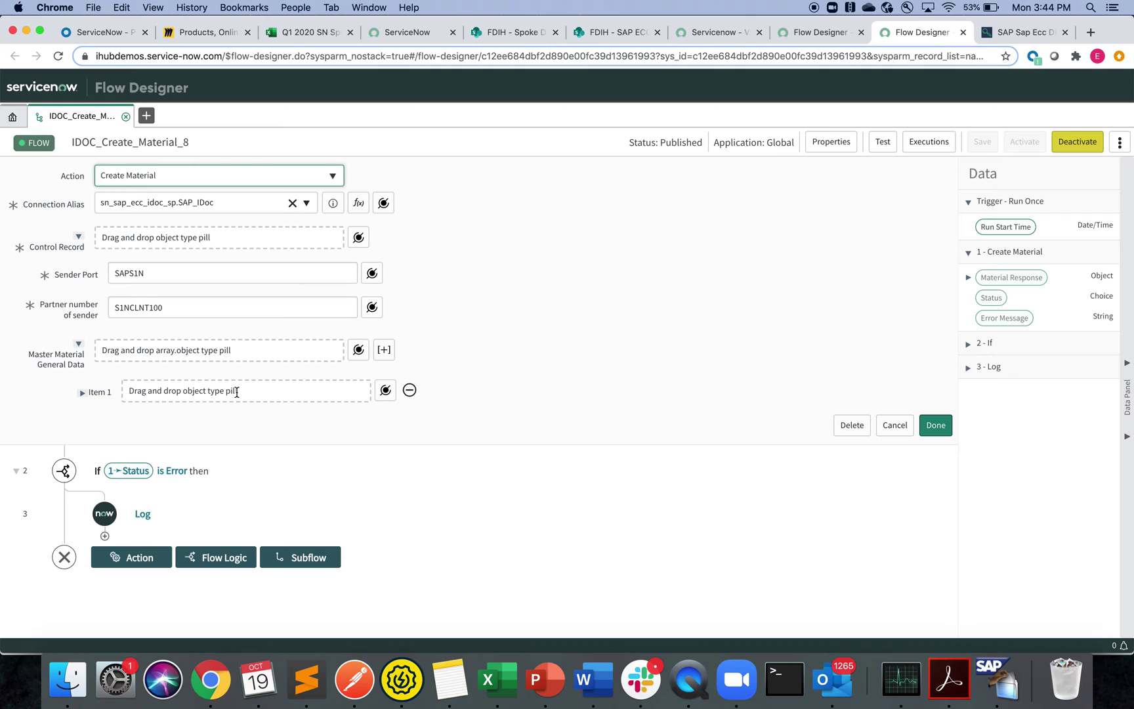
pyautogui.click(82, 393)
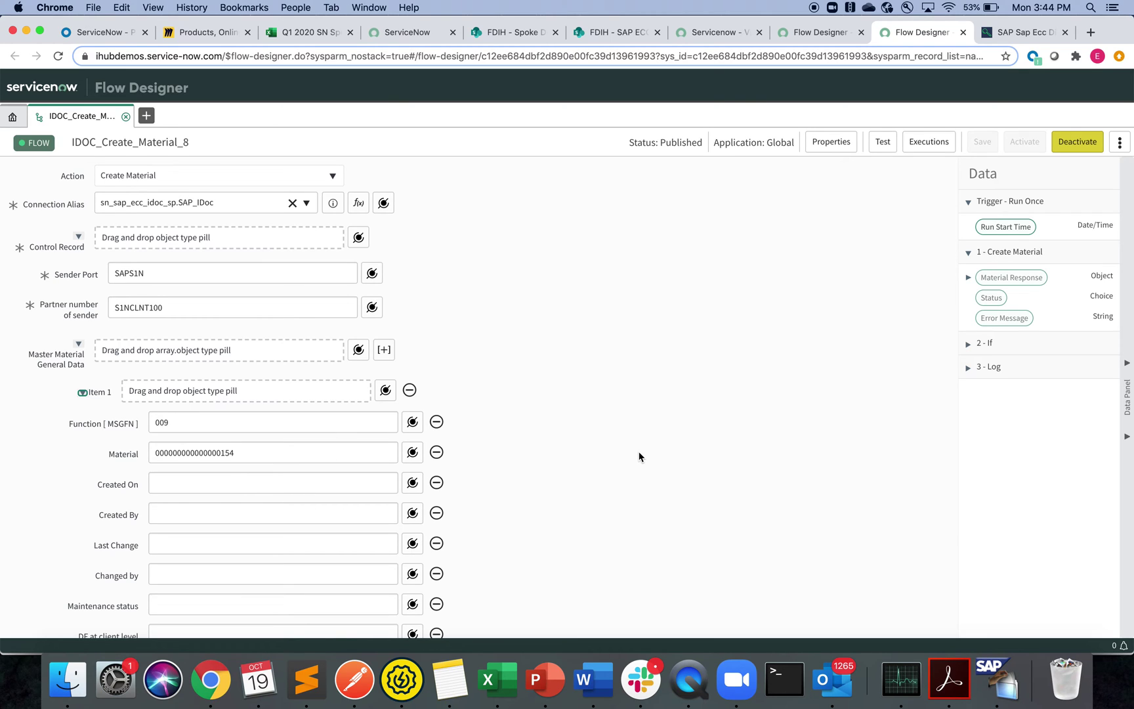
pyautogui.scroll(-1, 639, 456)
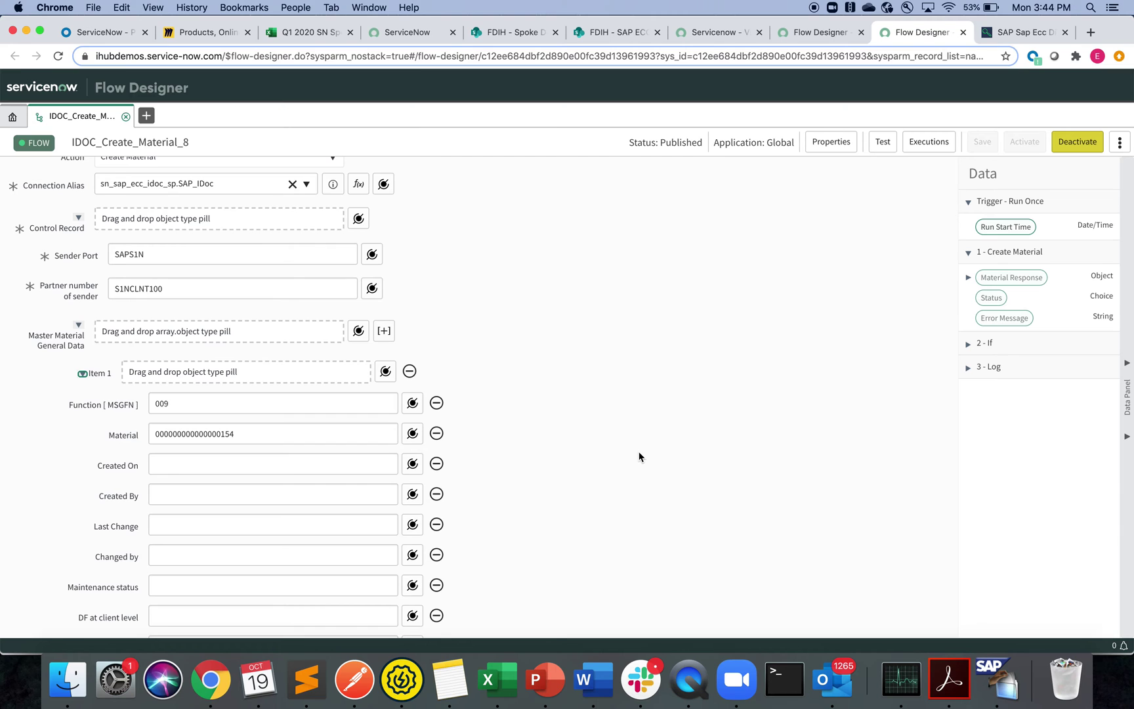
pyautogui.scroll(-3, 640, 456)
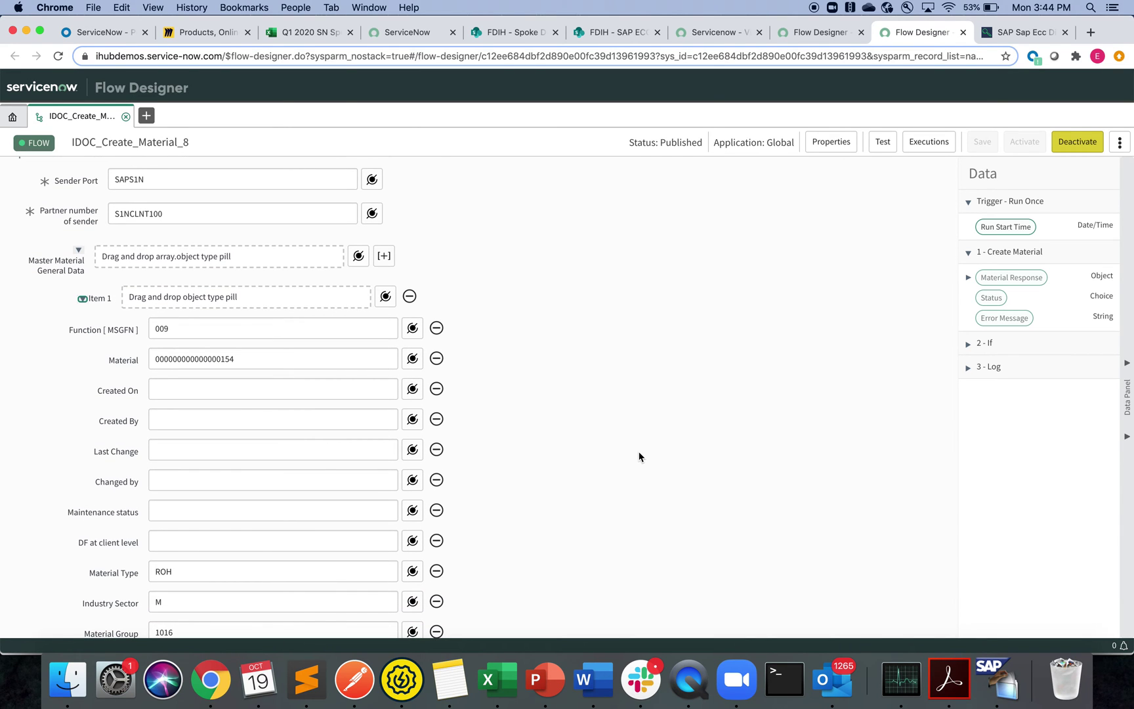
pyautogui.scroll(-10, 640, 457)
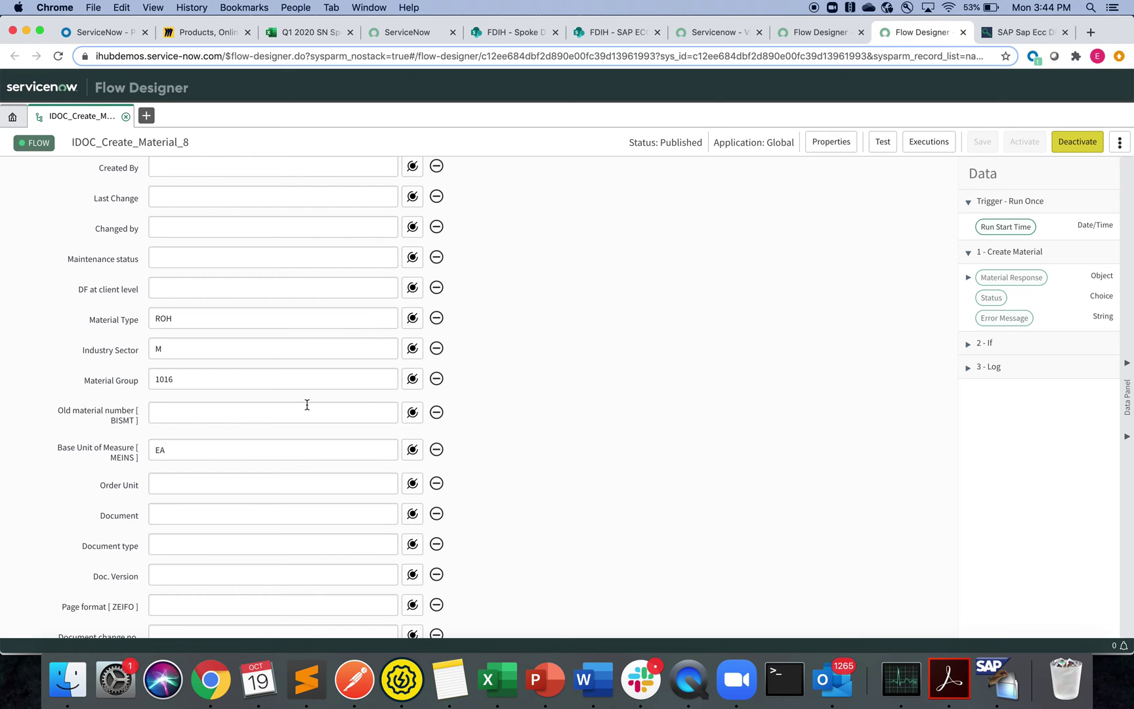
pyautogui.scroll(5, 307, 404)
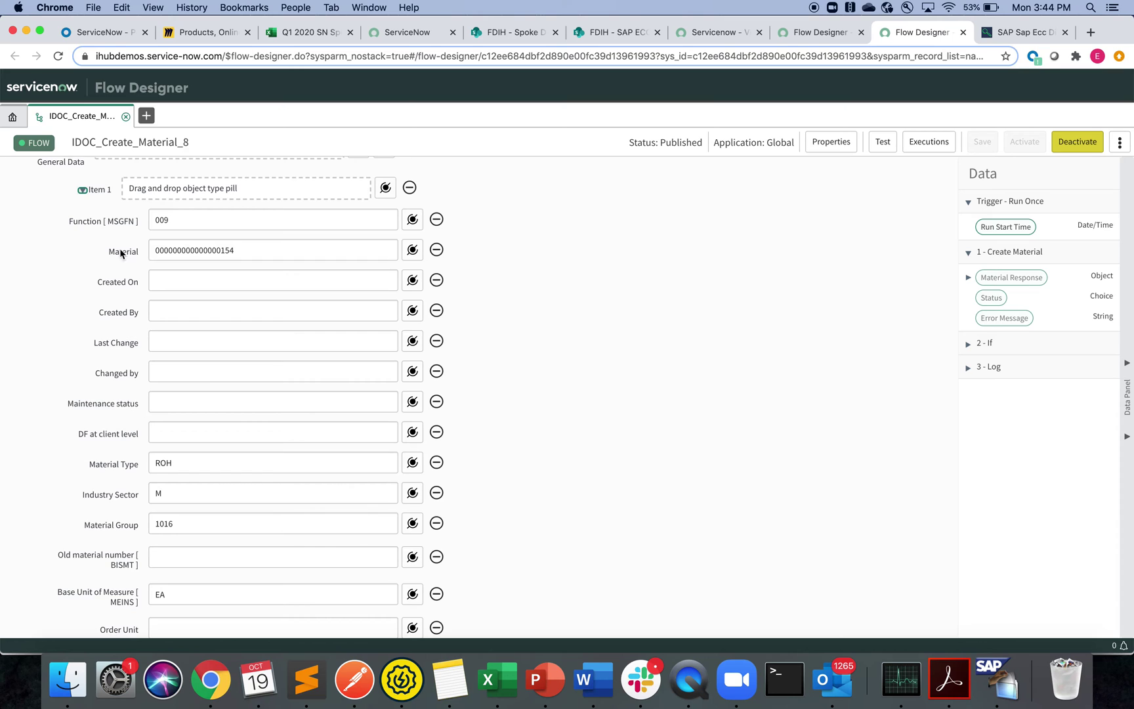
pyautogui.scroll(-2, 311, 455)
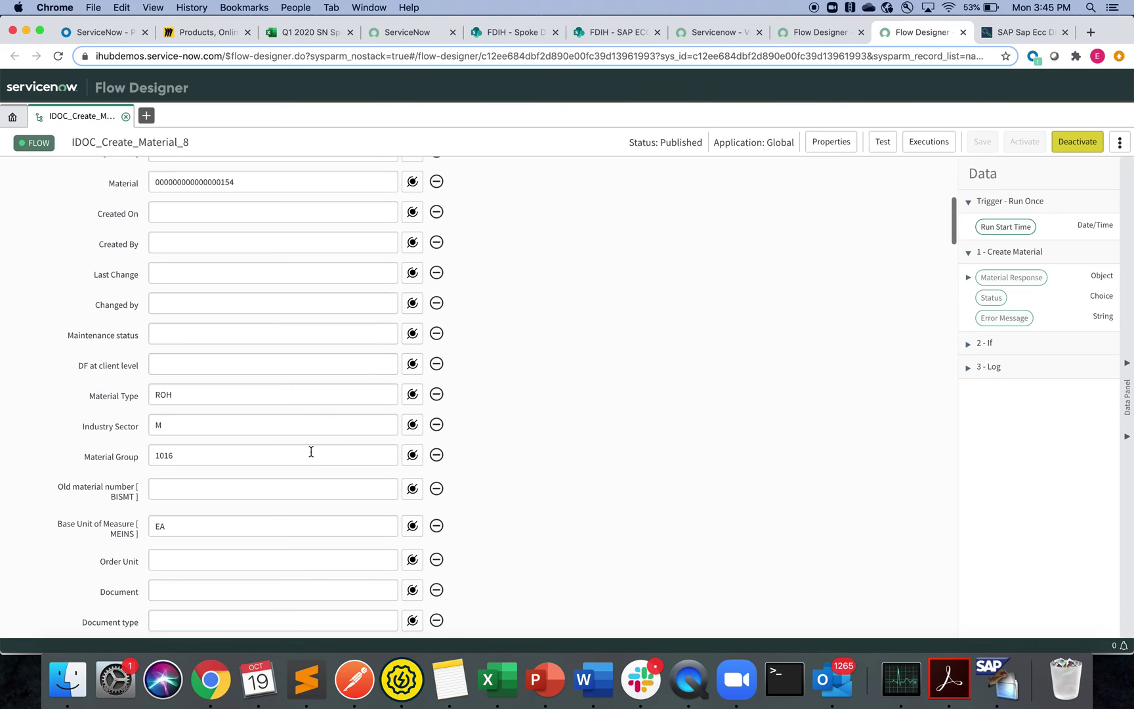
pyautogui.scroll(-4, 311, 456)
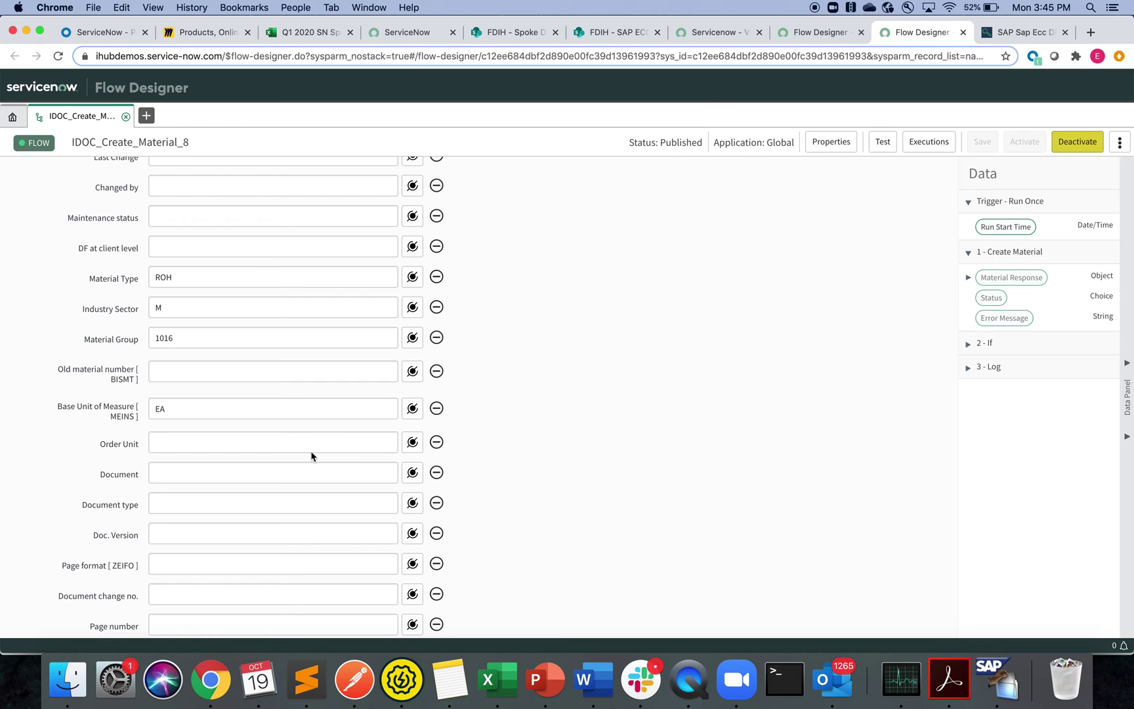
pyautogui.scroll(5, 311, 455)
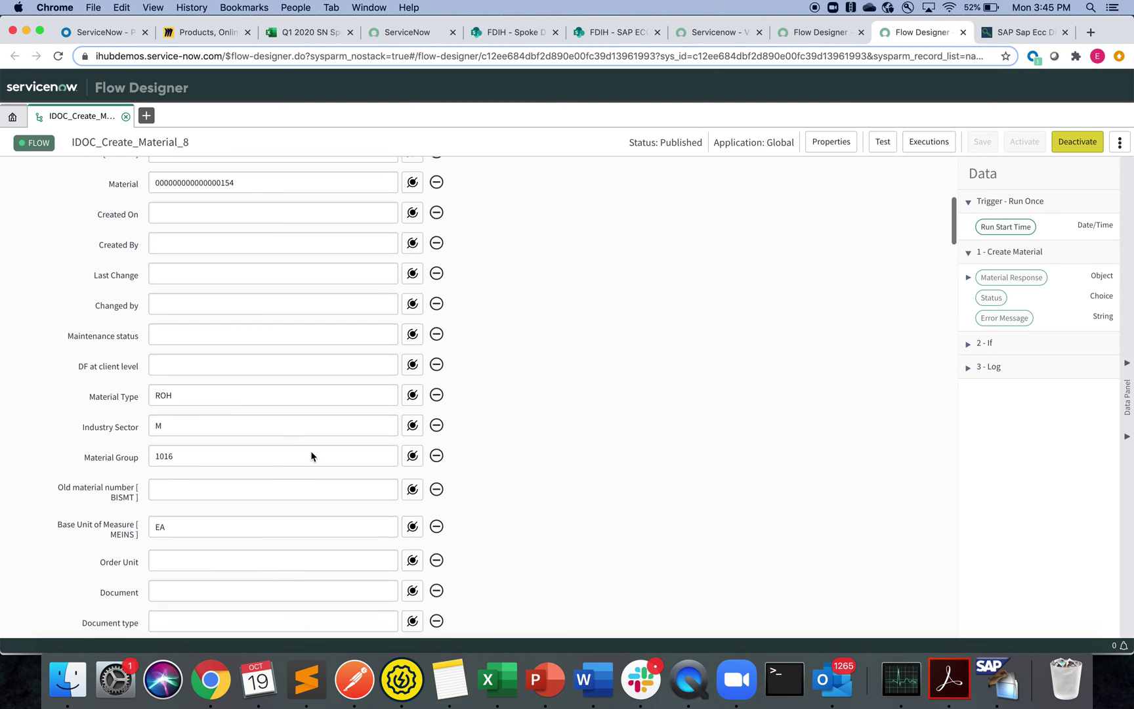
pyautogui.scroll(-5, 311, 455)
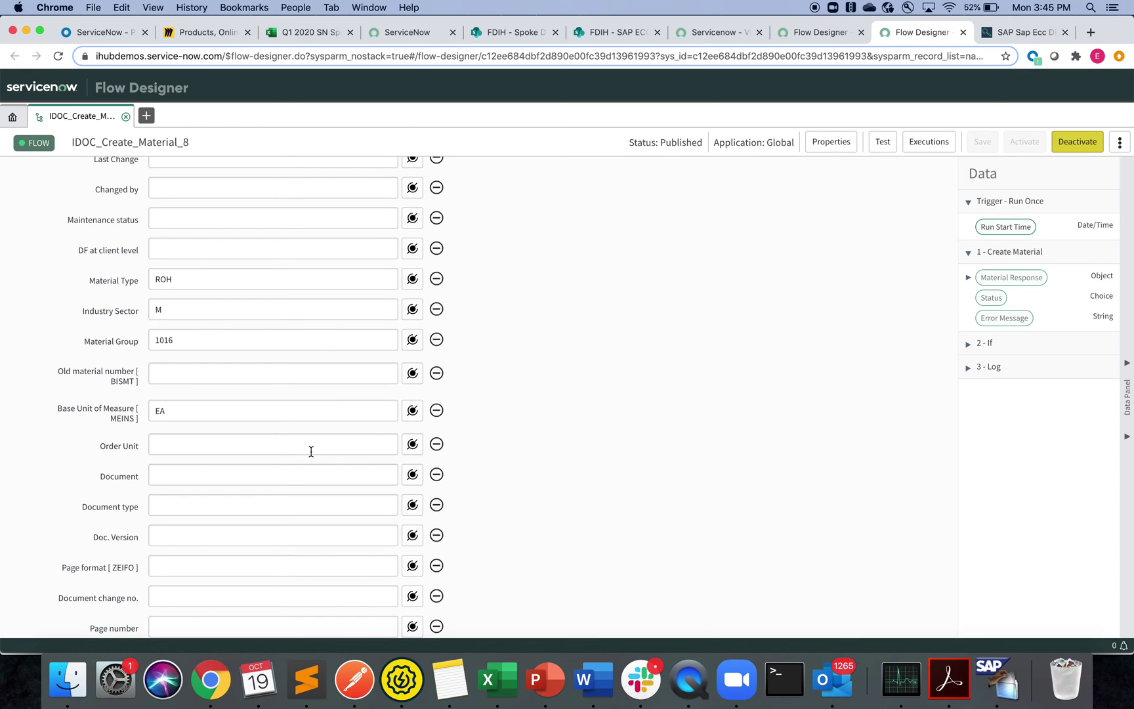
pyautogui.scroll(-12, 311, 451)
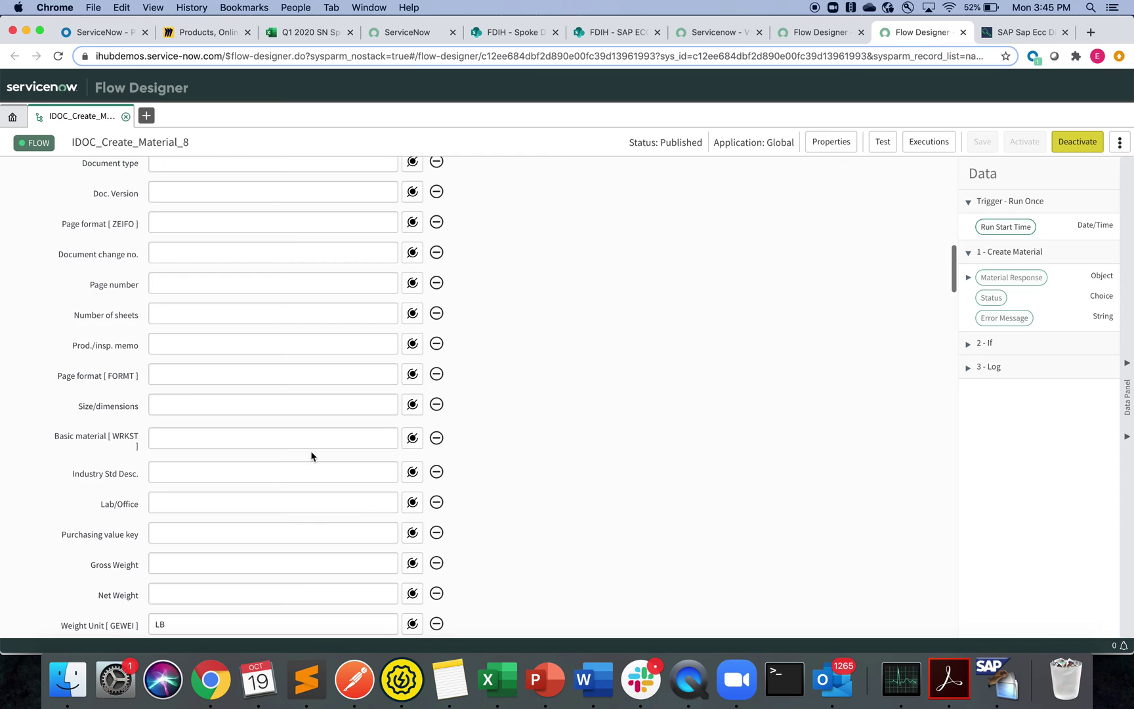
pyautogui.scroll(-6, 311, 455)
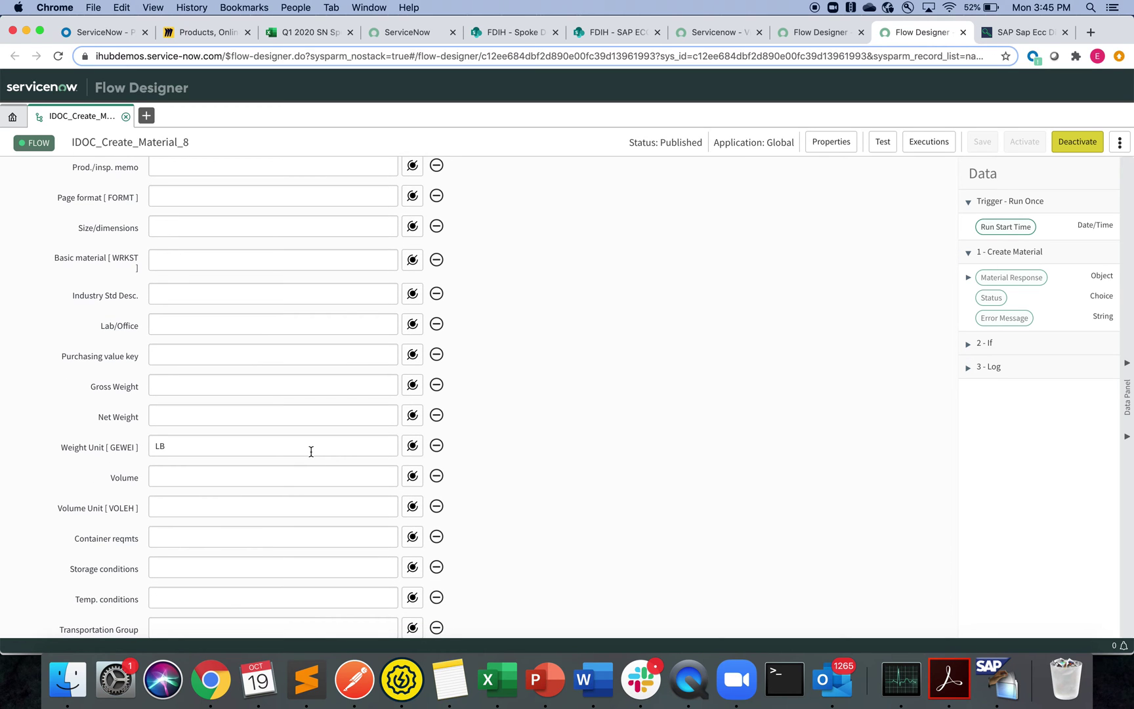
pyautogui.scroll(-4, 311, 452)
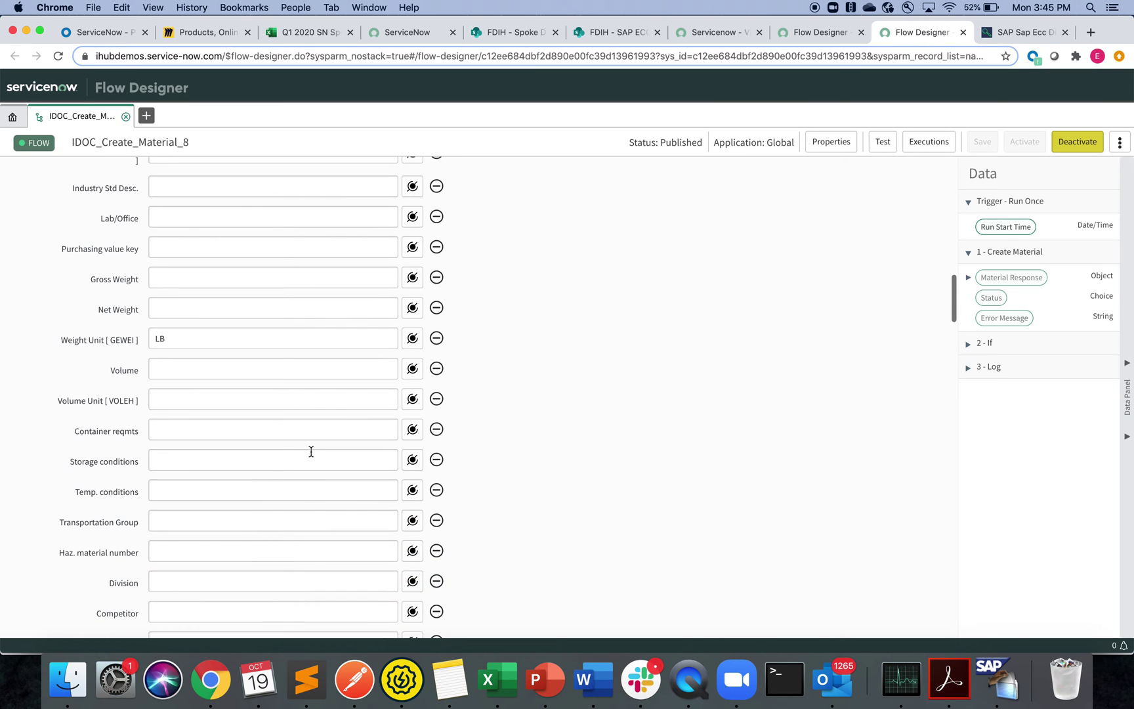
pyautogui.scroll(-20, 311, 451)
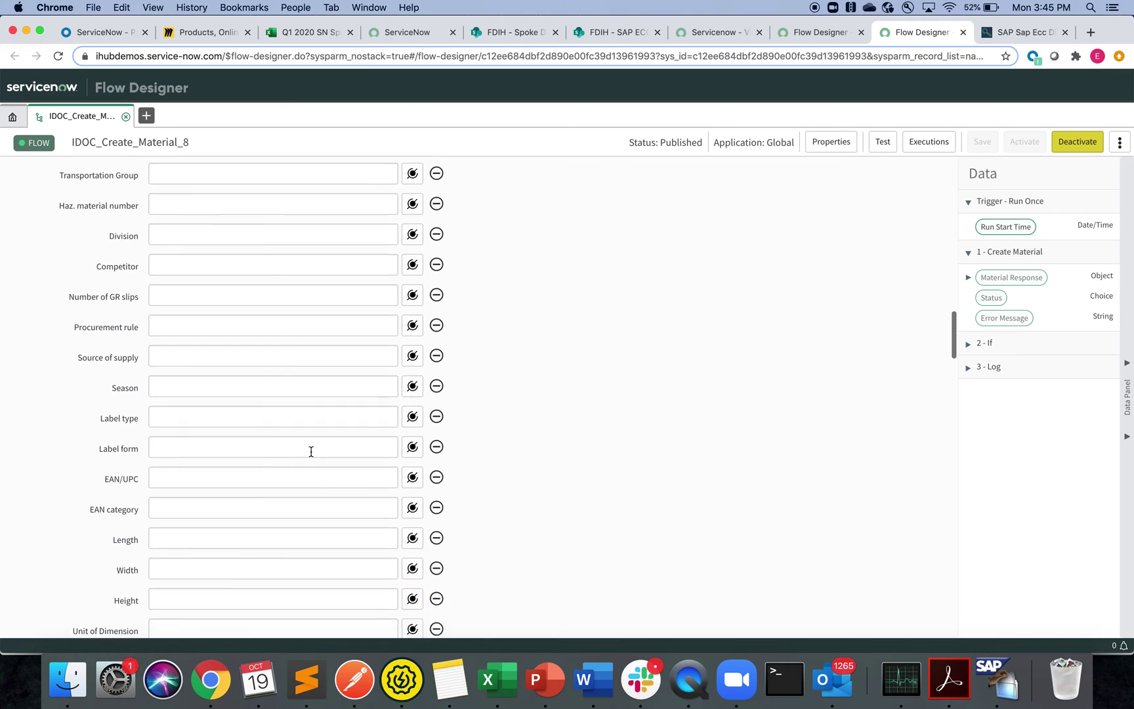
pyautogui.scroll(-6, 311, 452)
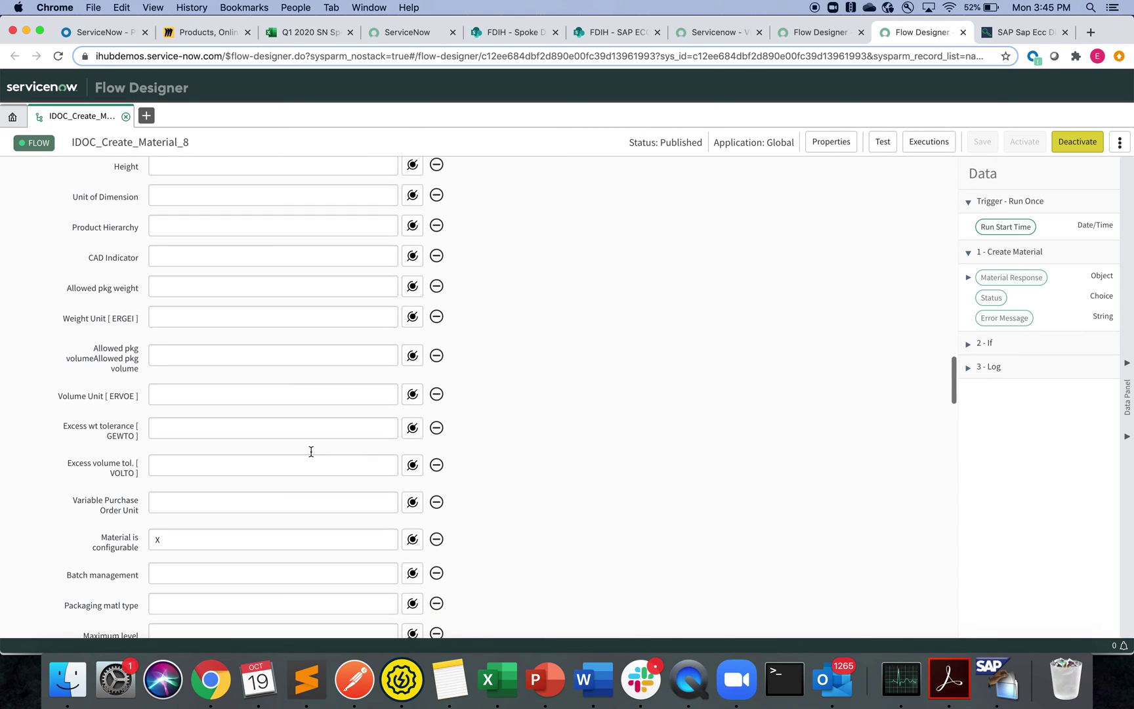
pyautogui.scroll(-5, 311, 451)
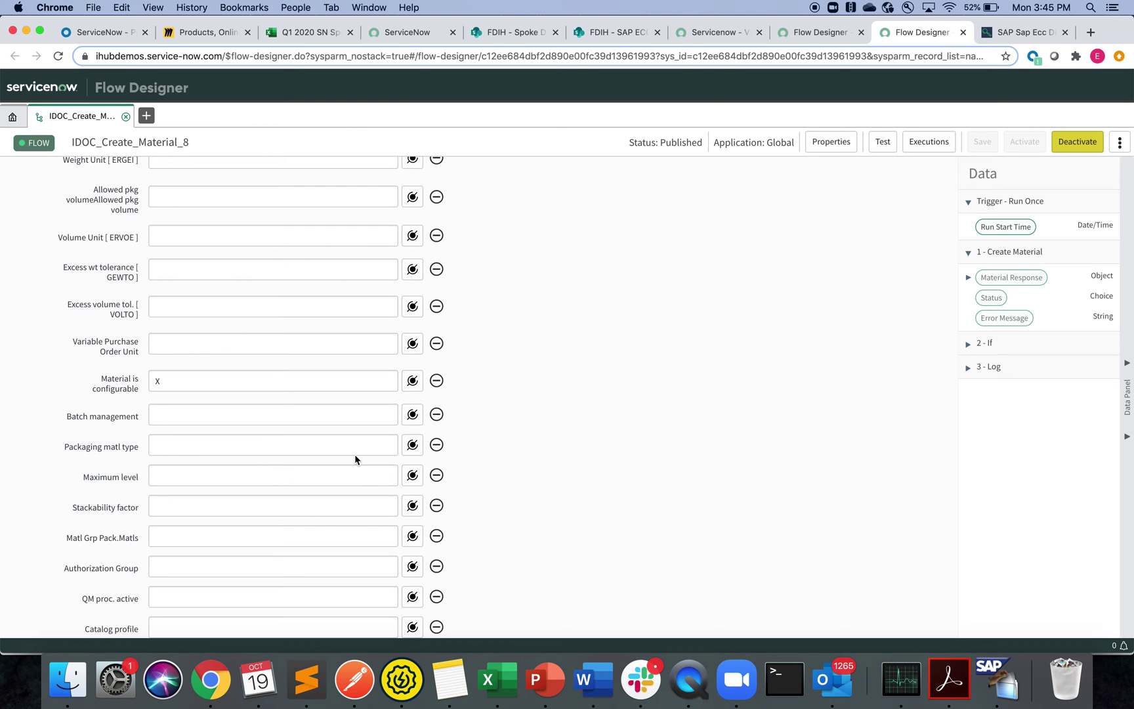
pyautogui.scroll(-20, 354, 458)
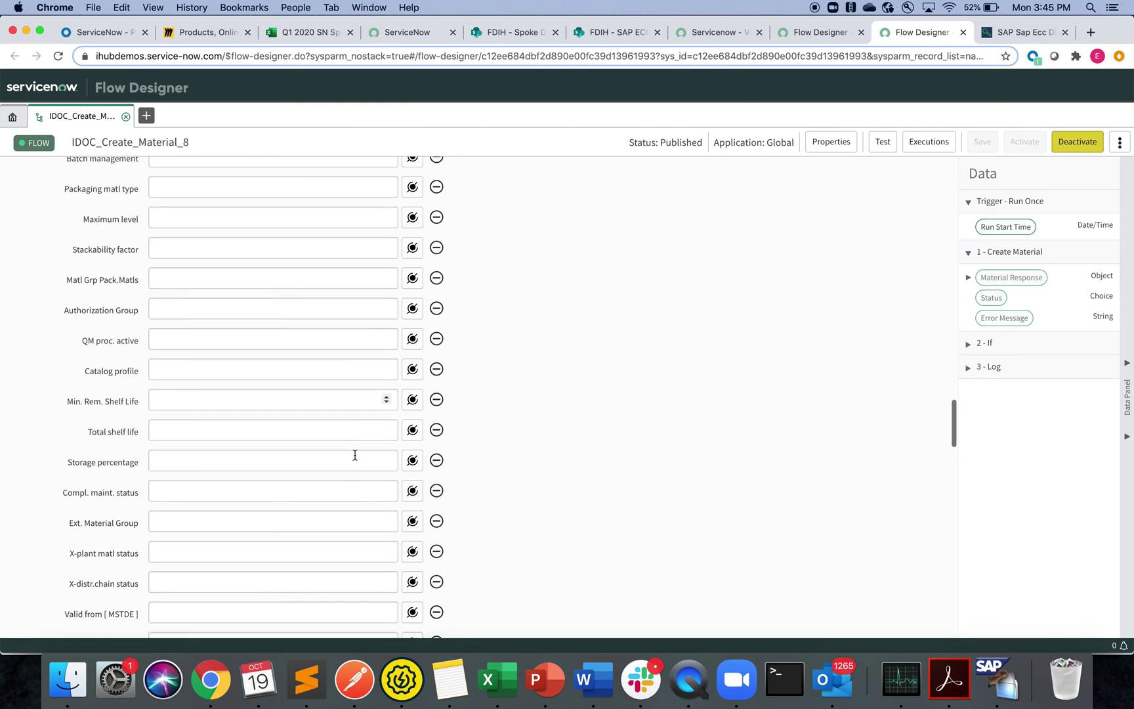
pyautogui.scroll(-20, 354, 455)
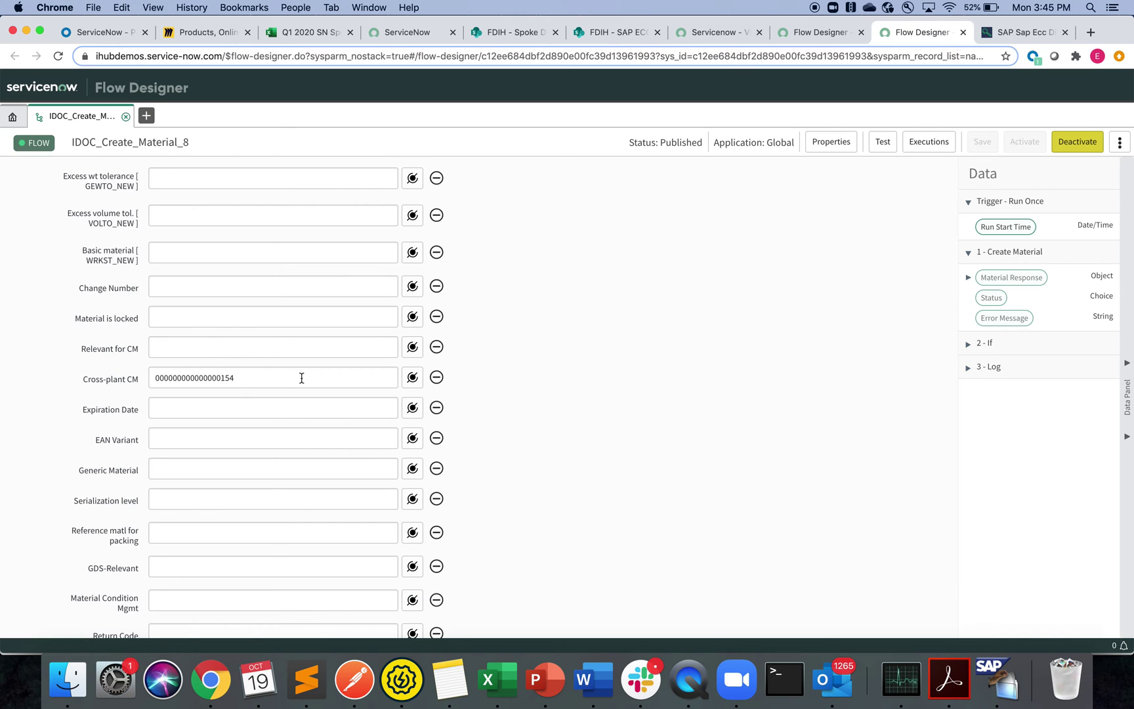
pyautogui.scroll(-20, 363, 395)
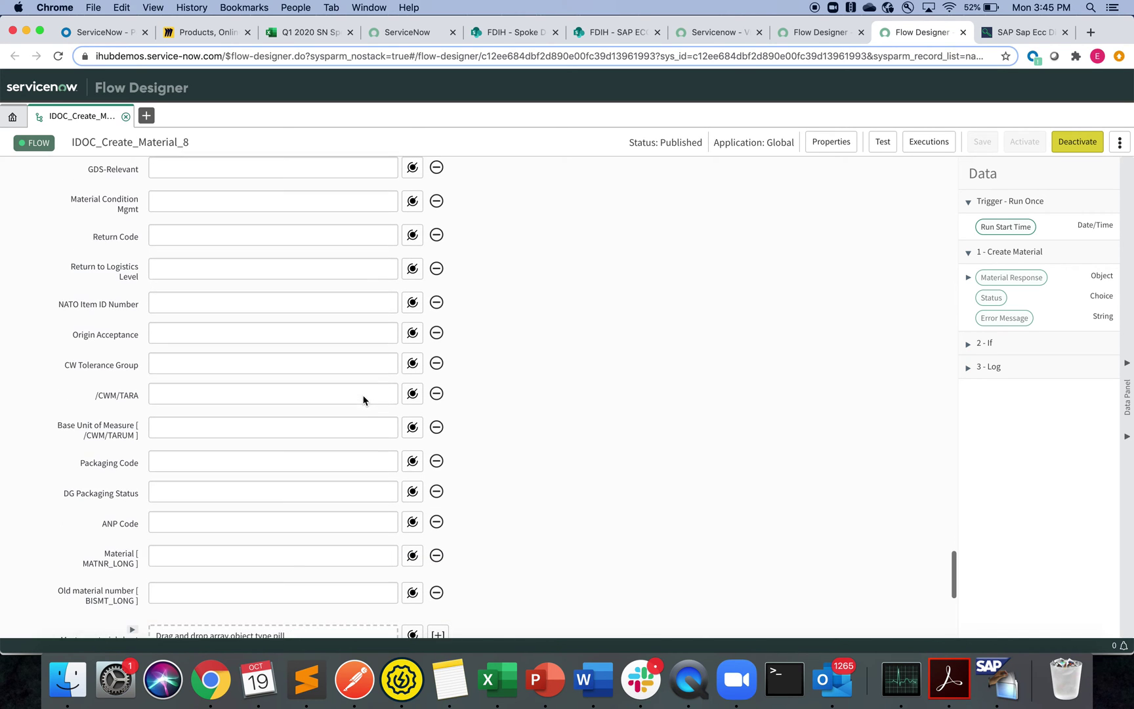
pyautogui.scroll(-2, 363, 395)
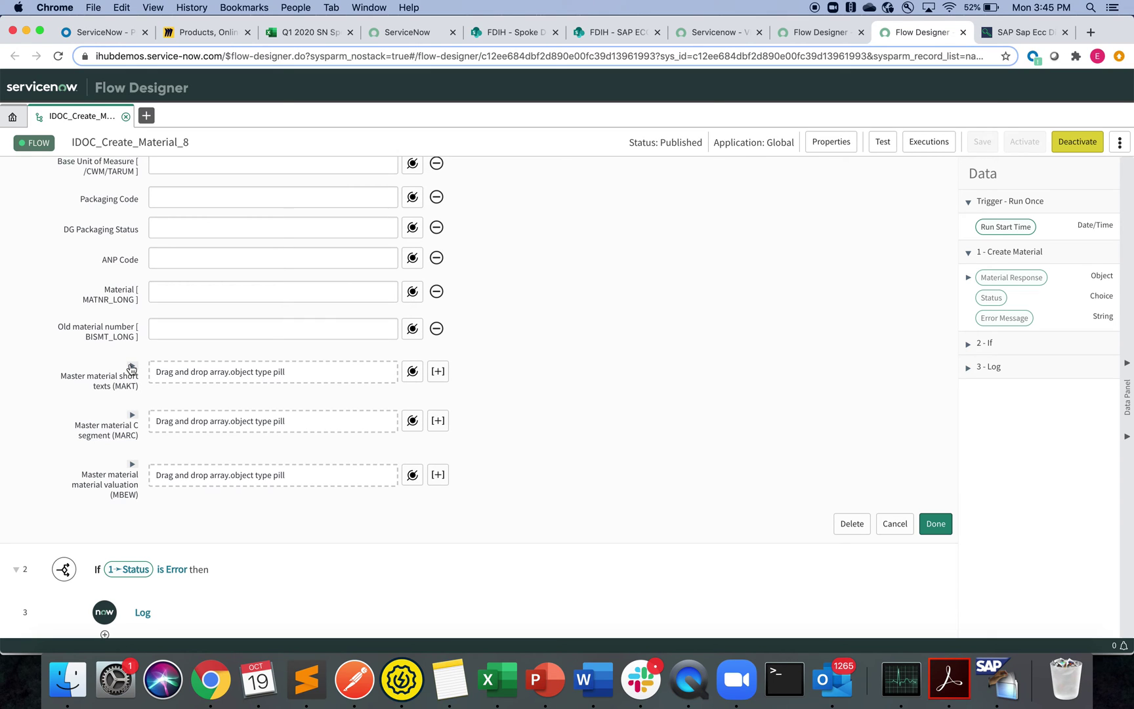
# Expand MAKT Item 1 and extend the Material Description from FUJITSU CLOUD to FUJITSU CLOUD EK1
pyautogui.click(132, 366)
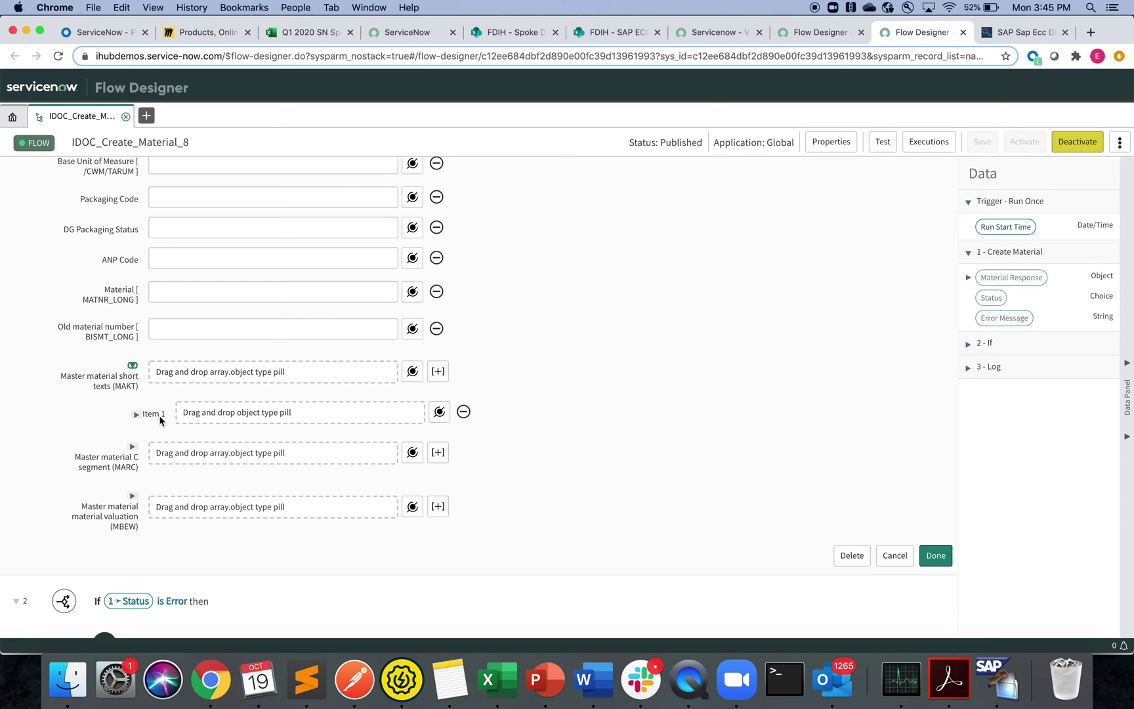
pyautogui.click(136, 415)
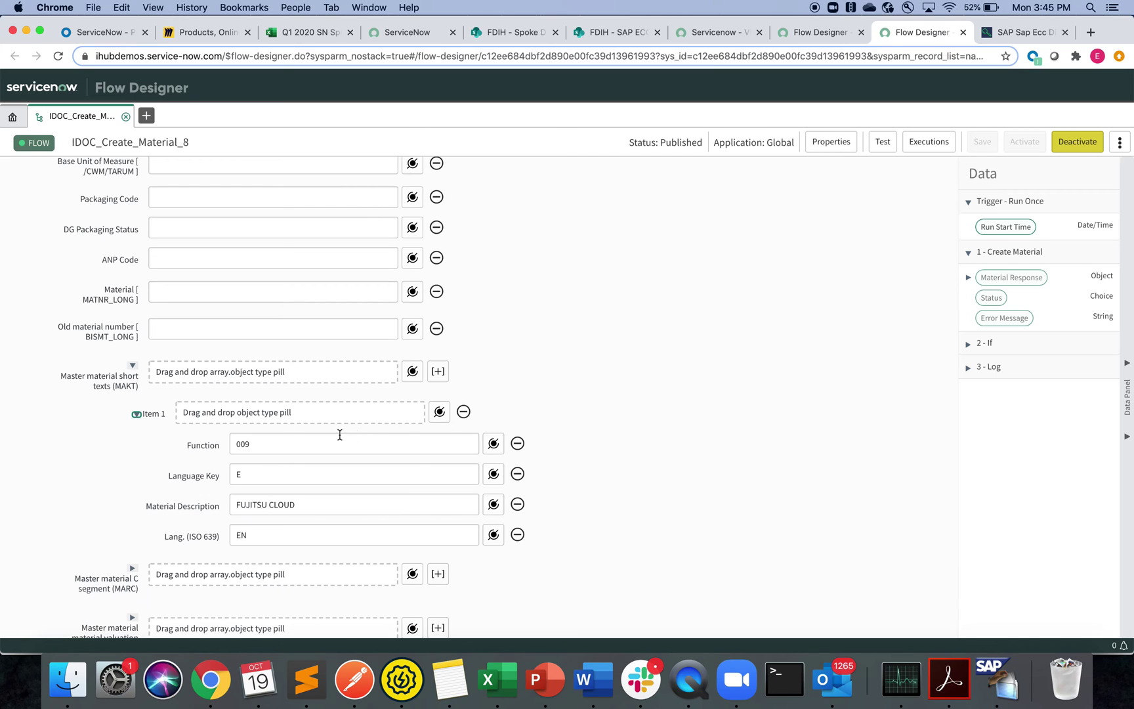
pyautogui.click(319, 501)
pyautogui.write('EK')
pyautogui.scroll(-5, 621, 509)
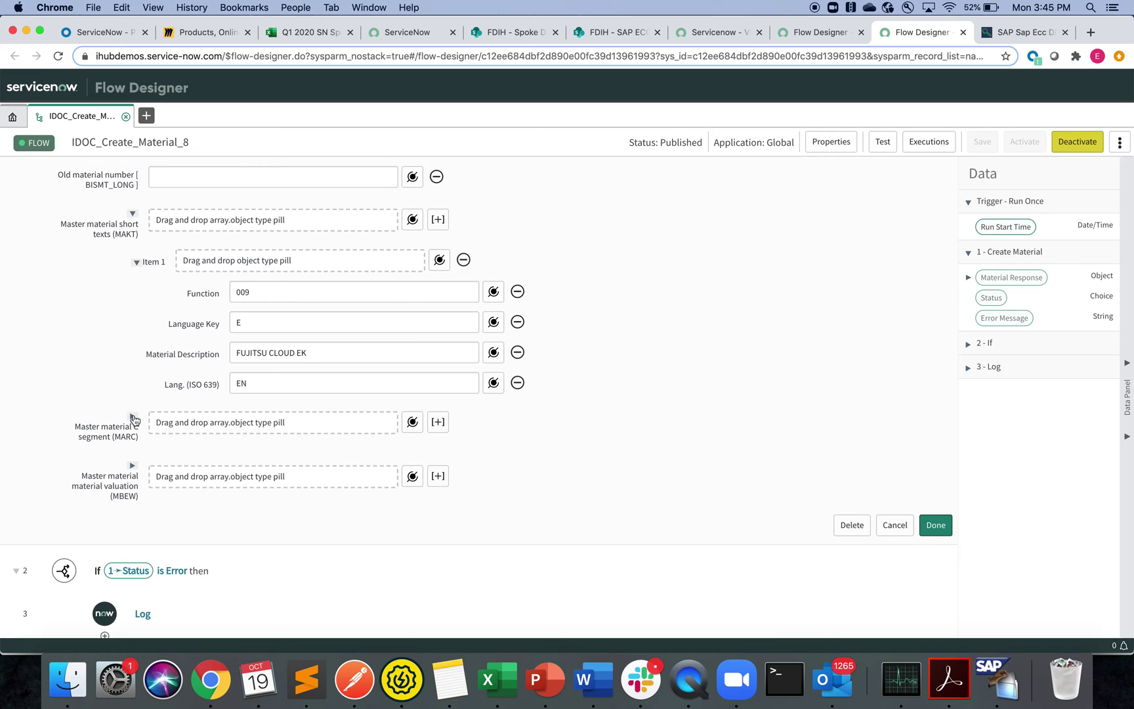
pyautogui.write('1')
# Expand the MARC plant Item 1 and check its fields, including Loading Group 0001 and Availability check 01
pyautogui.click(133, 417)
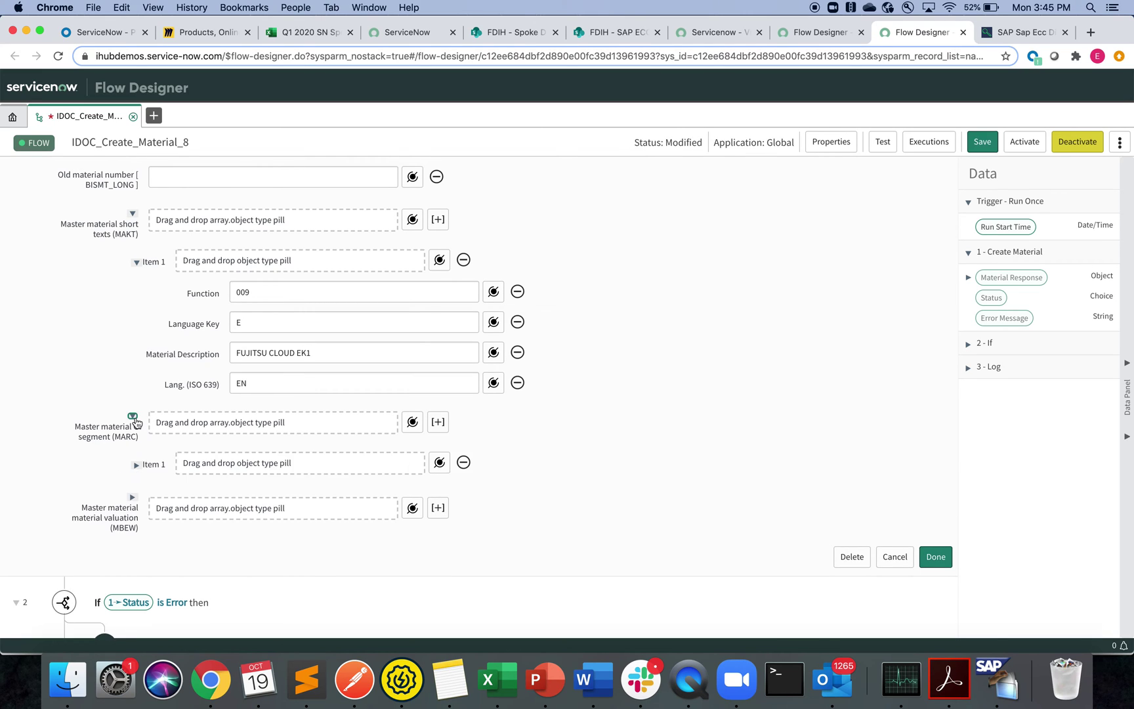
pyautogui.click(136, 469)
pyautogui.scroll(-2, 667, 473)
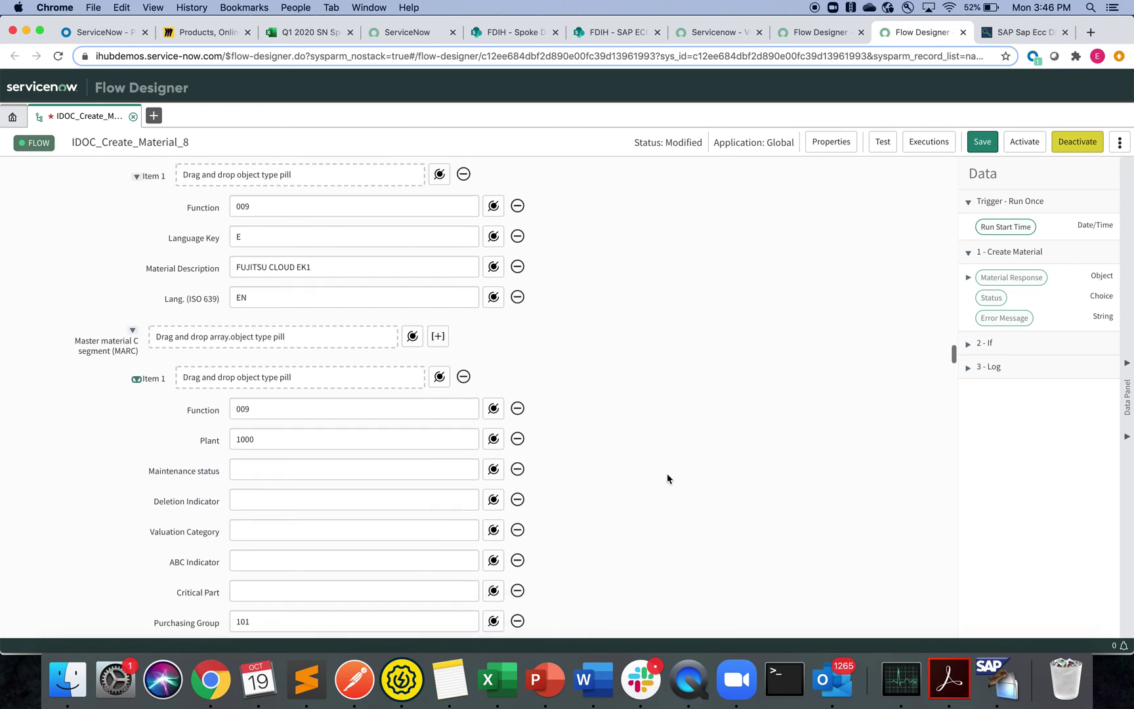
pyautogui.scroll(-5, 667, 474)
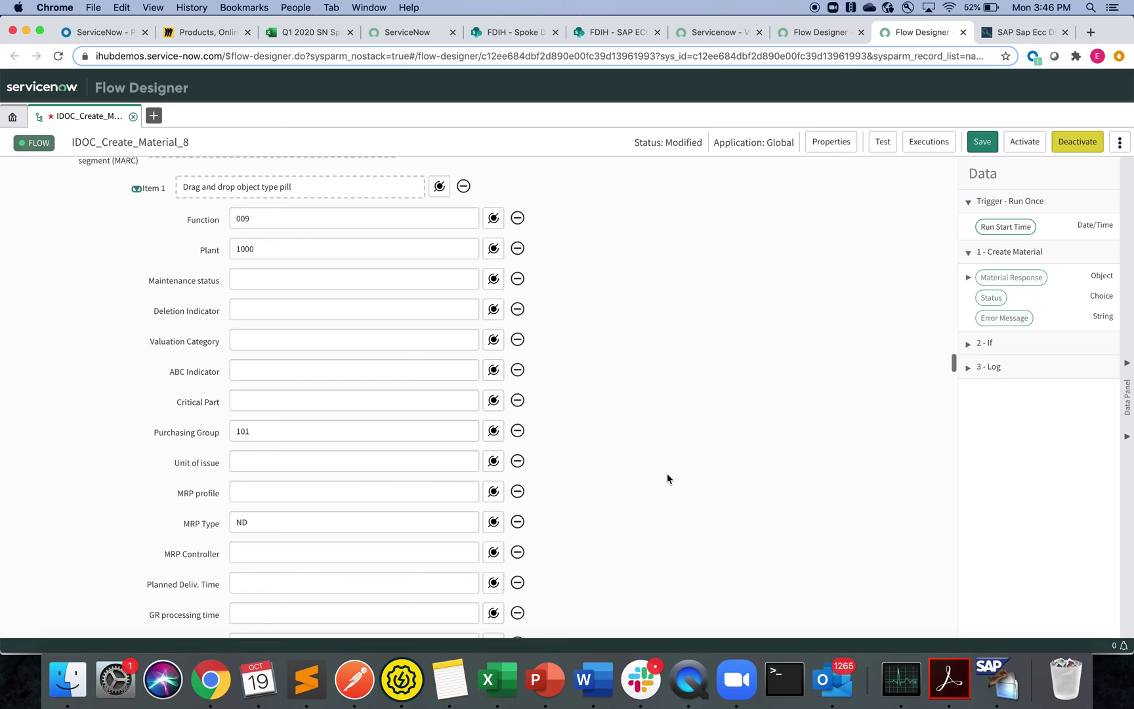
pyautogui.scroll(-1, 668, 478)
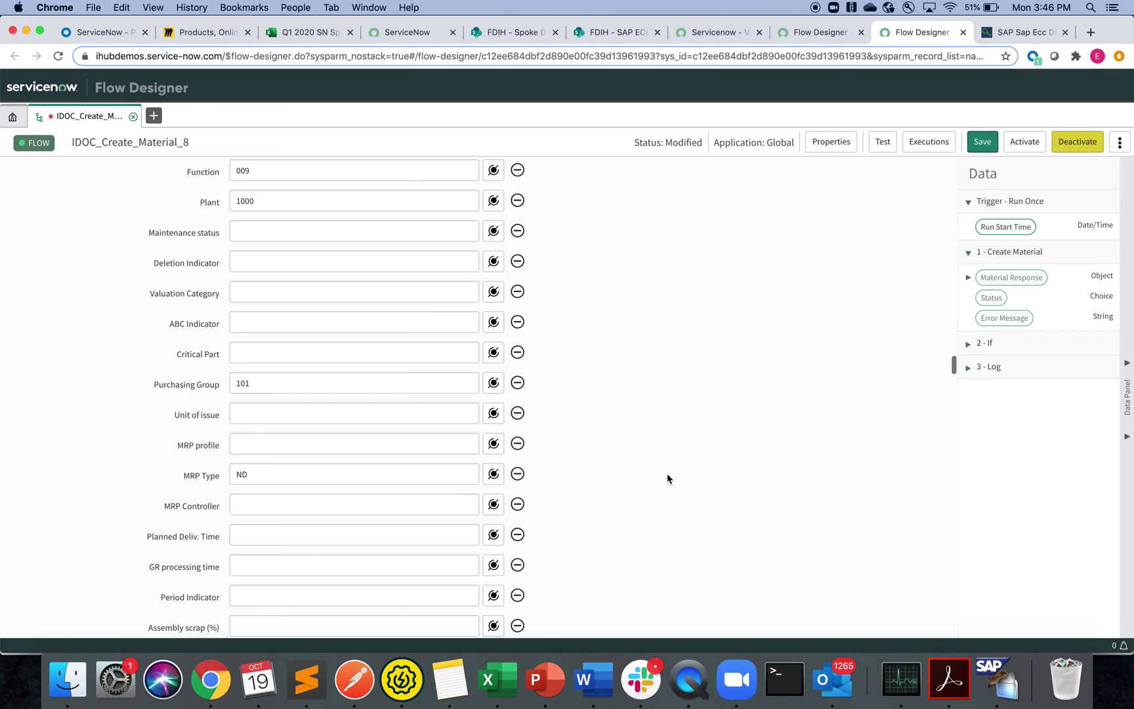
pyautogui.scroll(-17, 667, 477)
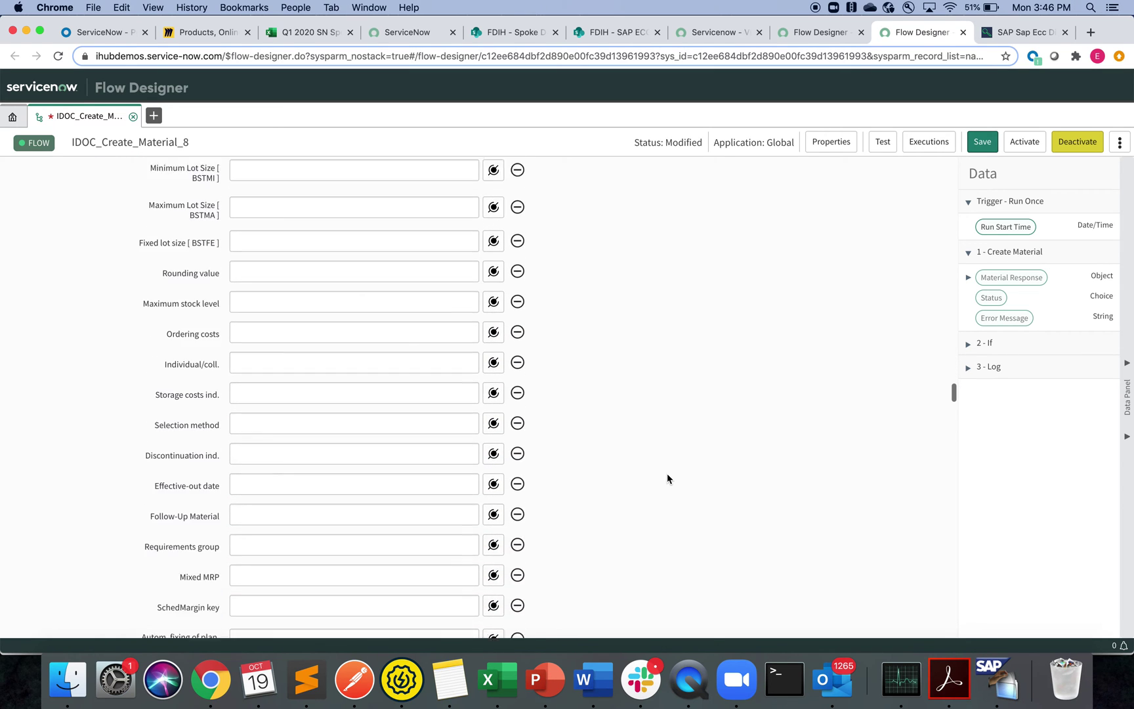
pyautogui.scroll(-20, 667, 478)
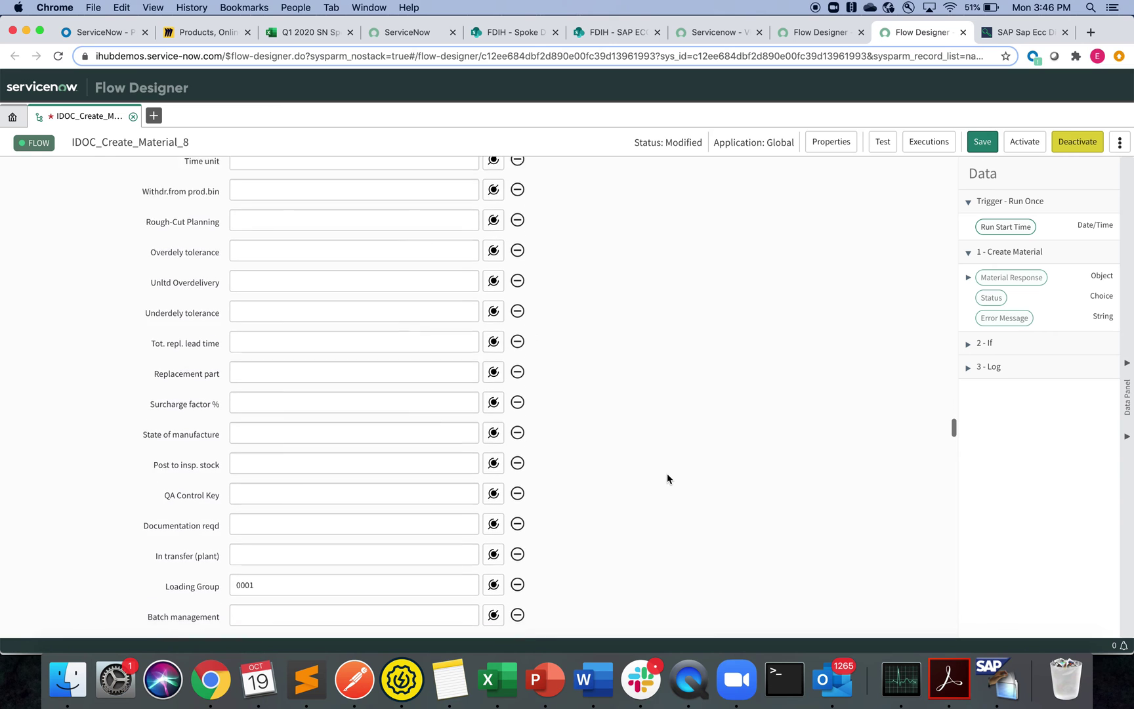
pyautogui.scroll(-20, 667, 479)
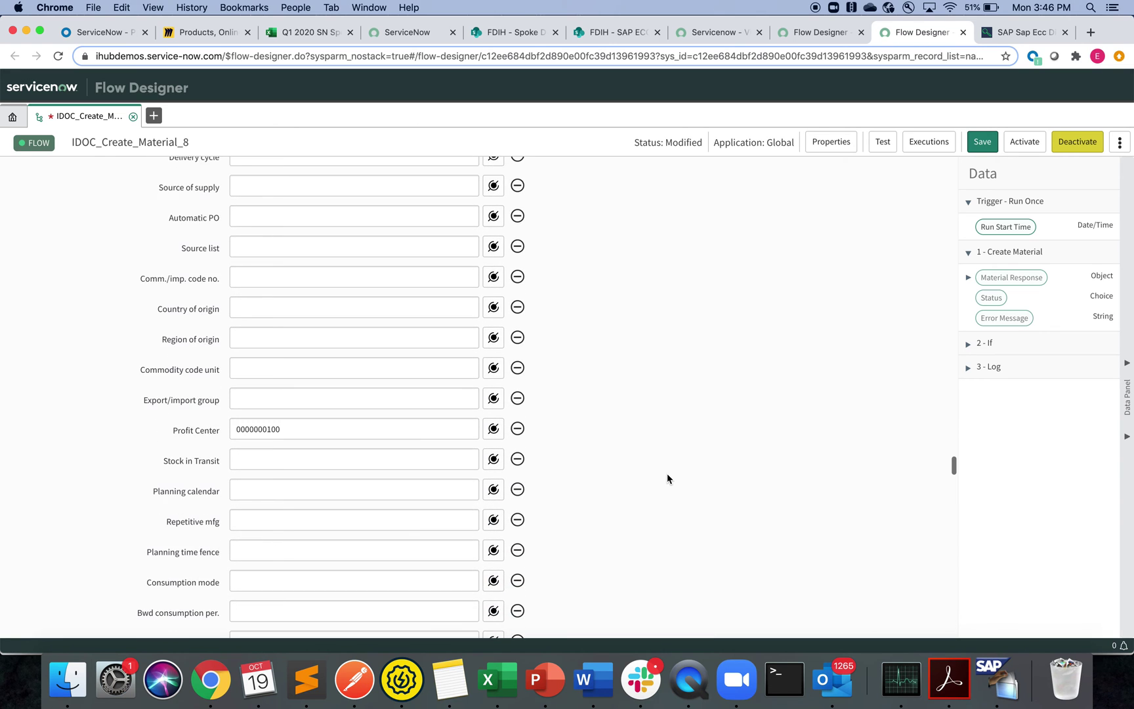
pyautogui.scroll(8, 667, 478)
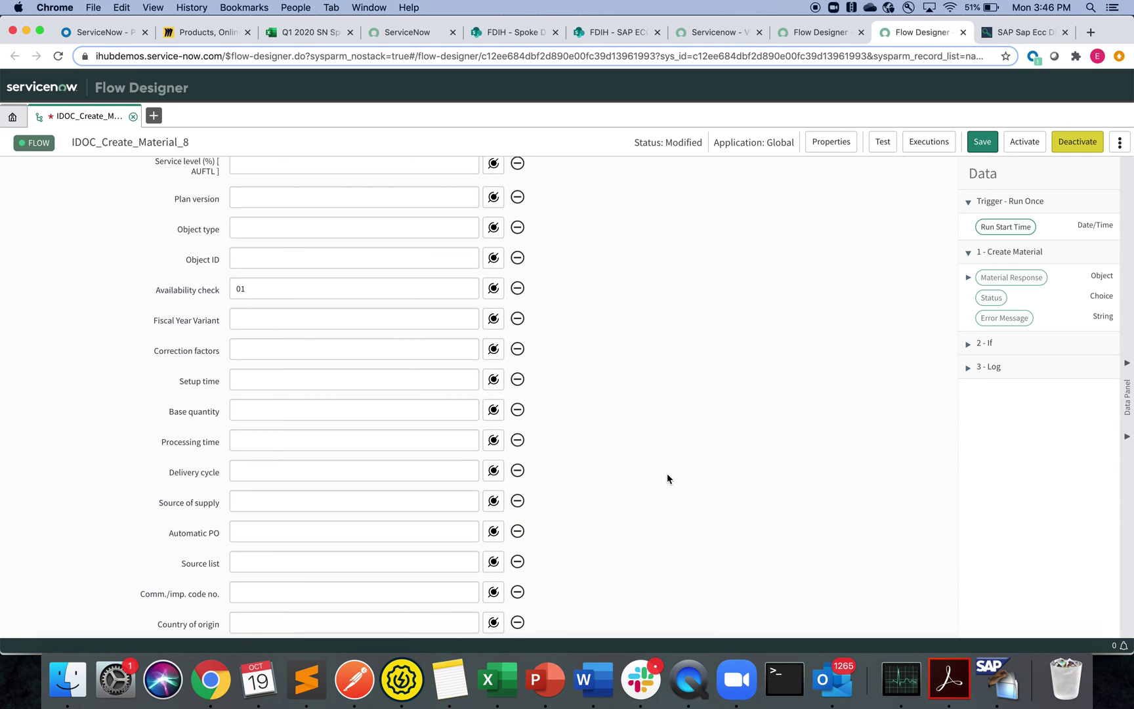
pyautogui.scroll(-14, 667, 478)
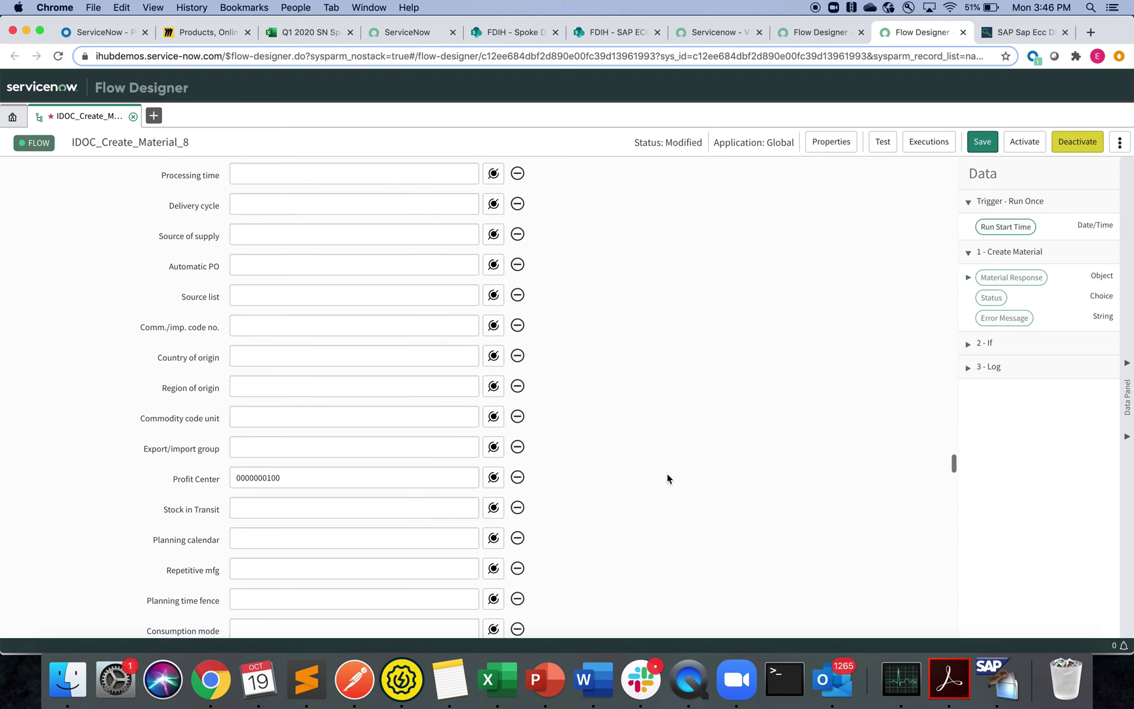
pyautogui.scroll(-20, 667, 478)
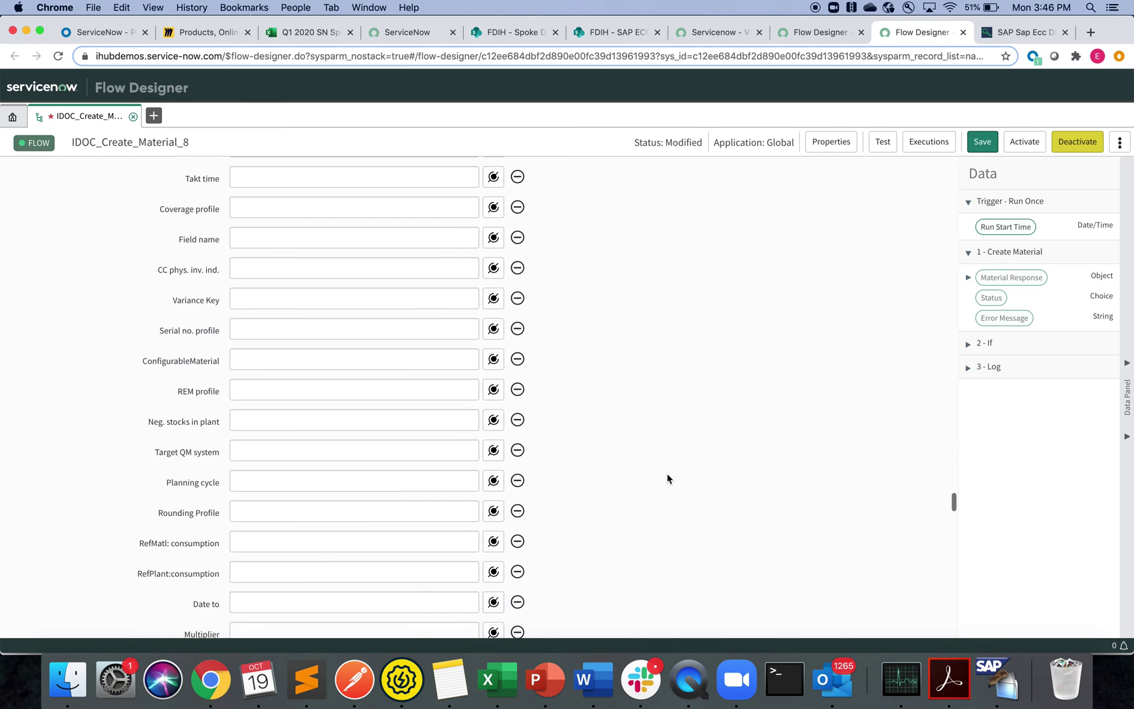
pyautogui.scroll(-20, 667, 479)
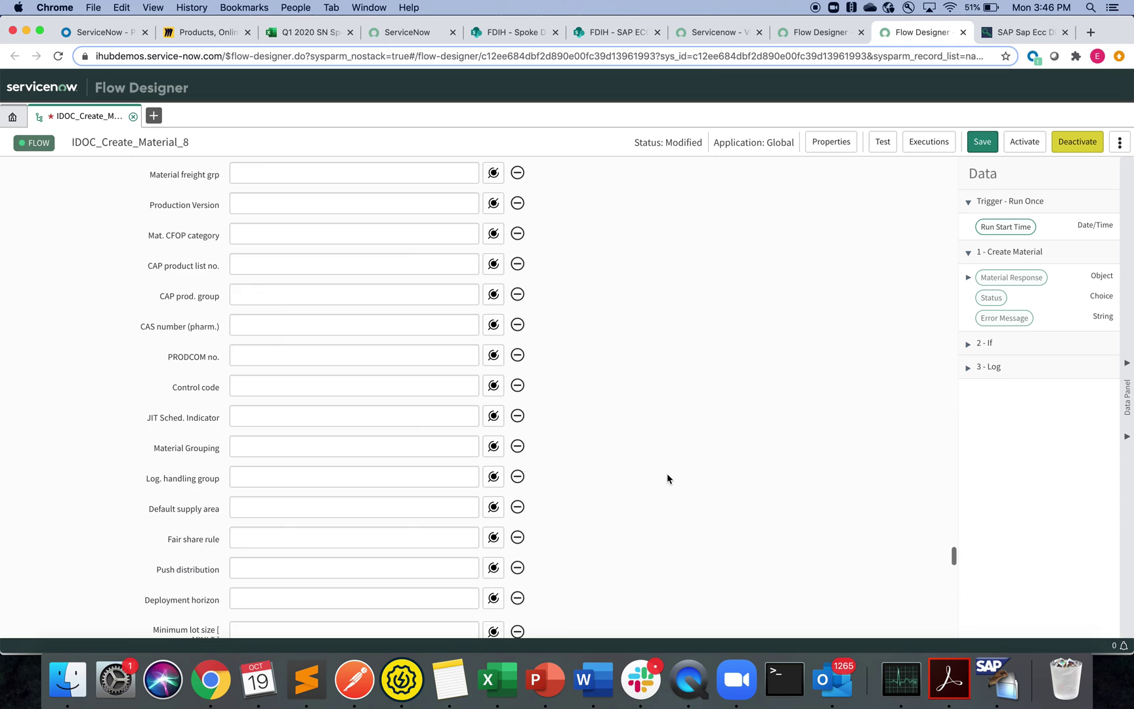
pyautogui.scroll(-18, 668, 473)
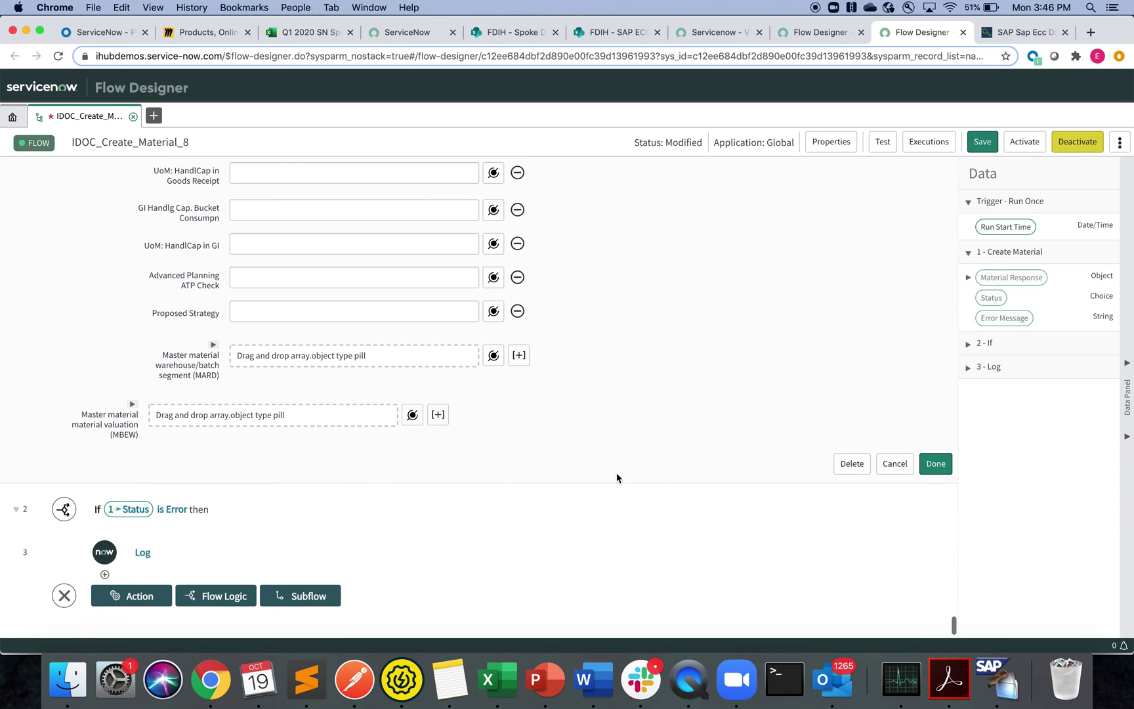
# Expand the MARD storage location and MBEW valuation items, checking Valuation class 0710
pyautogui.click(213, 345)
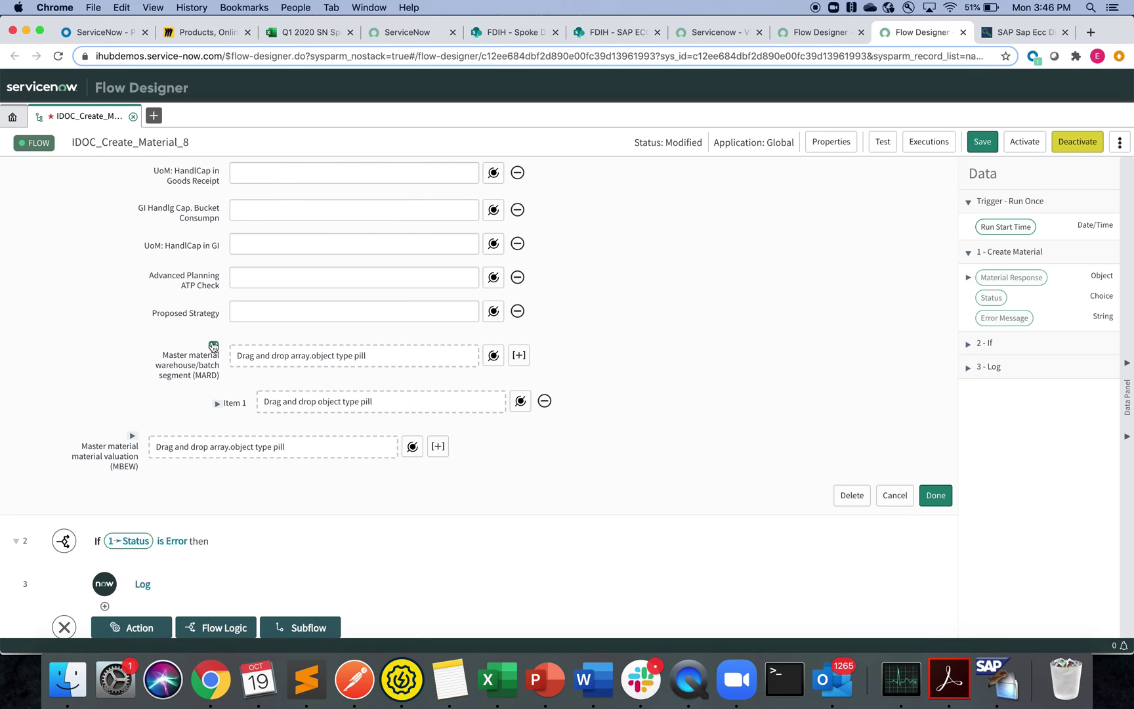
pyautogui.click(217, 403)
pyautogui.scroll(-8, 735, 464)
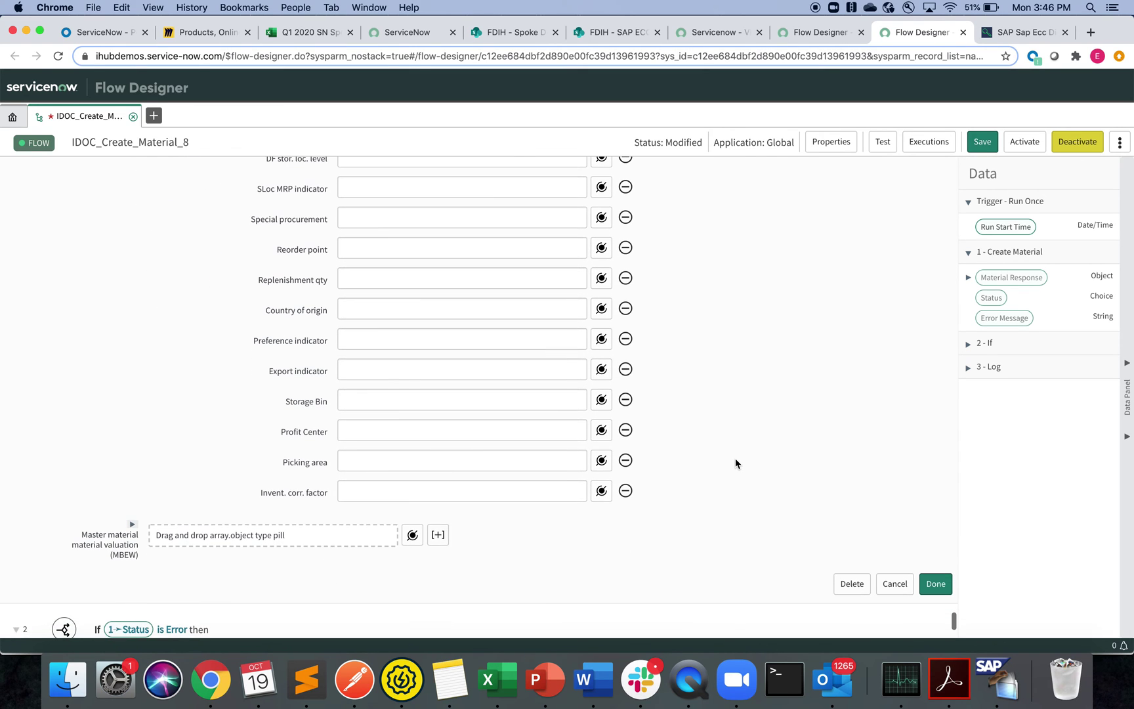
pyautogui.click(132, 524)
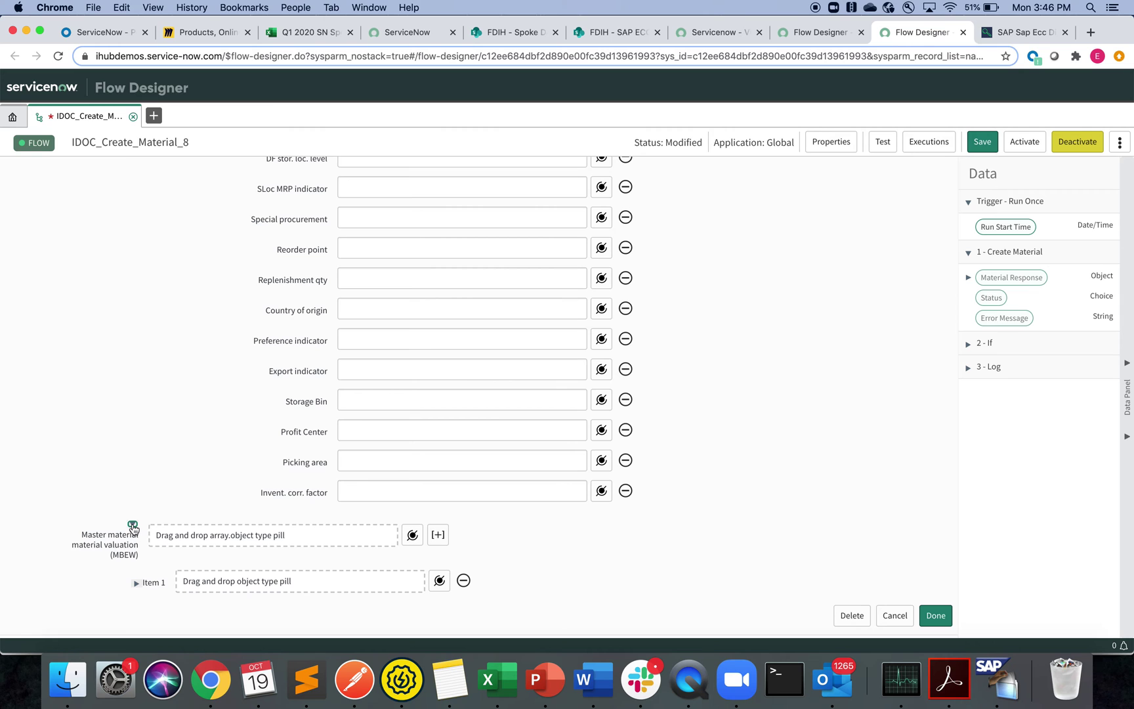
pyautogui.click(136, 582)
pyautogui.scroll(-7, 643, 573)
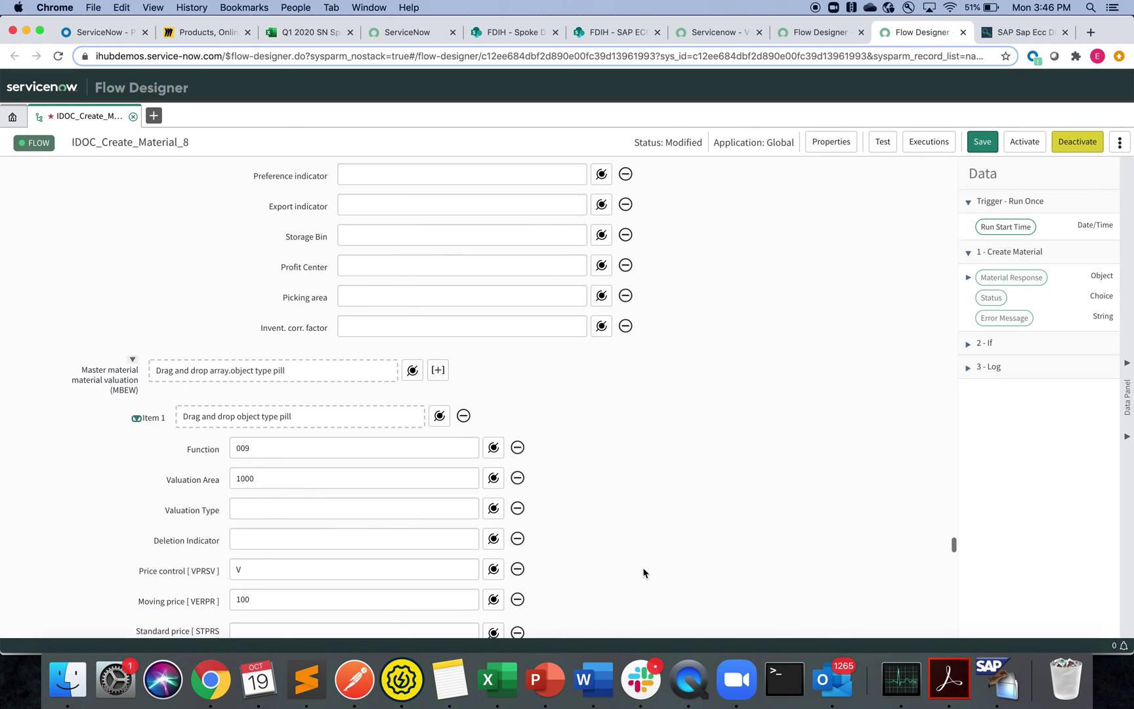
pyautogui.scroll(-2, 643, 572)
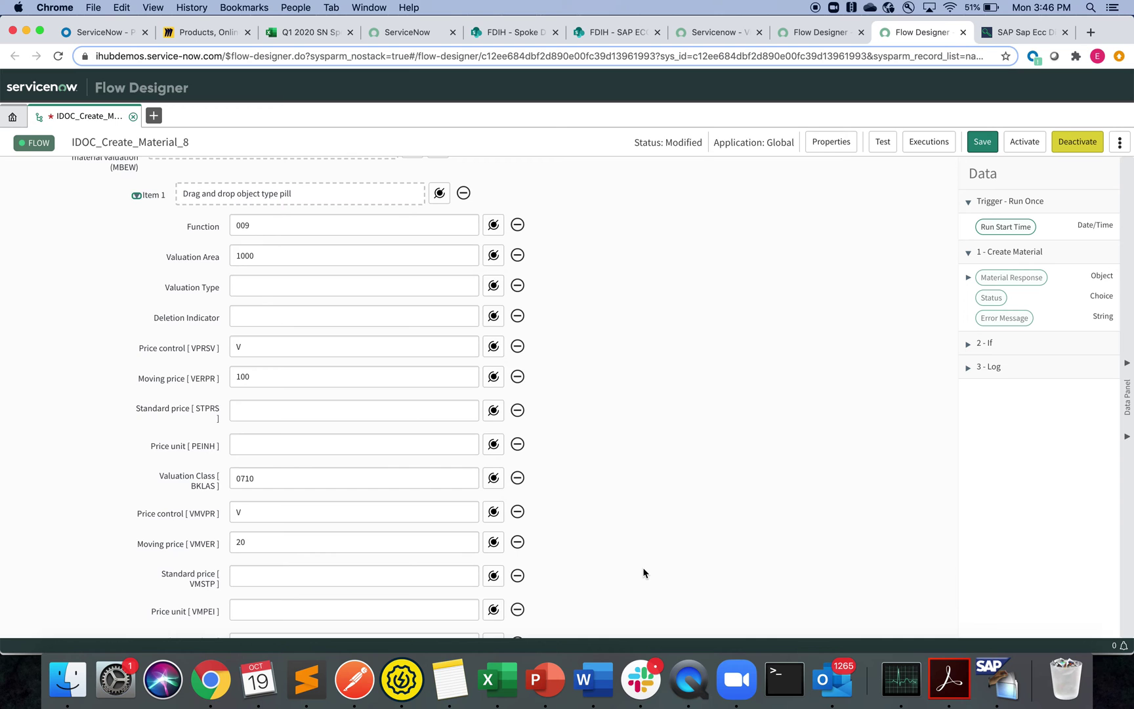
pyautogui.scroll(-7, 643, 573)
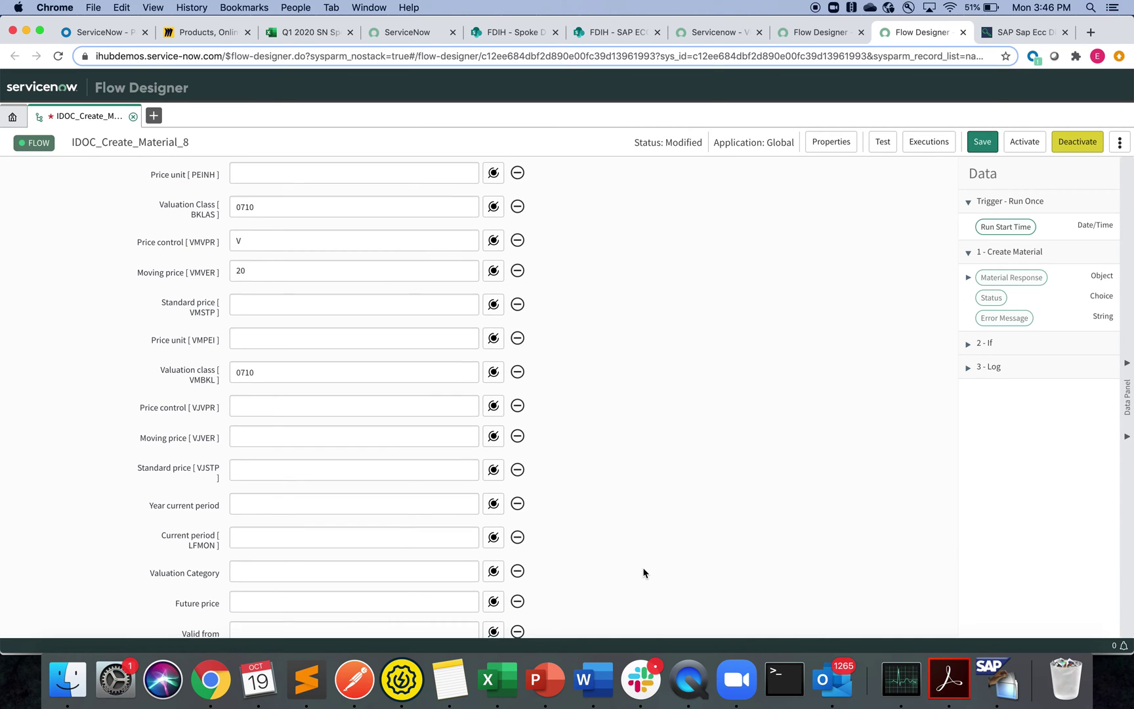
pyautogui.scroll(-8, 643, 573)
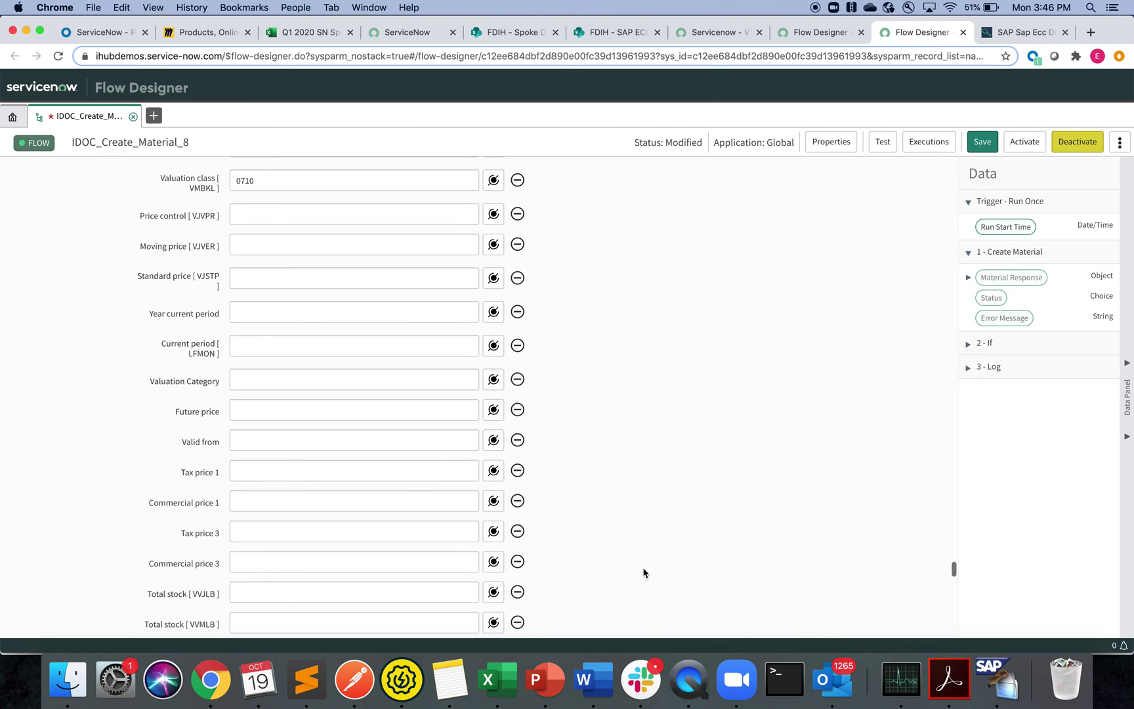
pyautogui.scroll(-15, 643, 573)
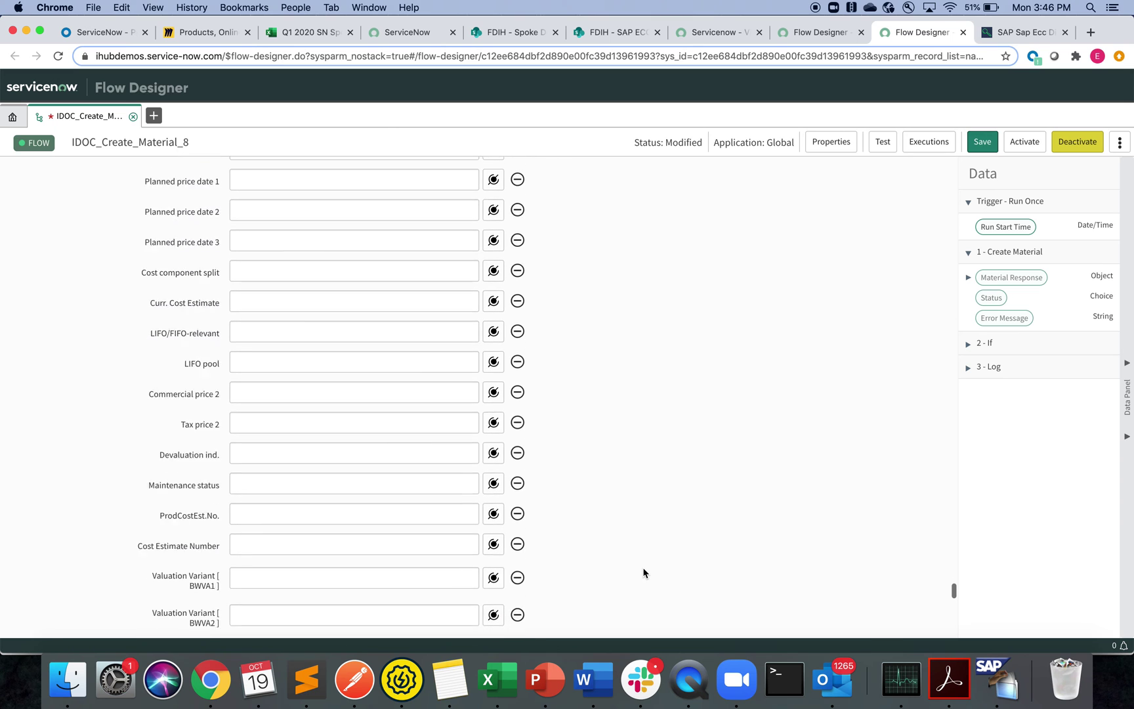
pyautogui.scroll(-13, 643, 573)
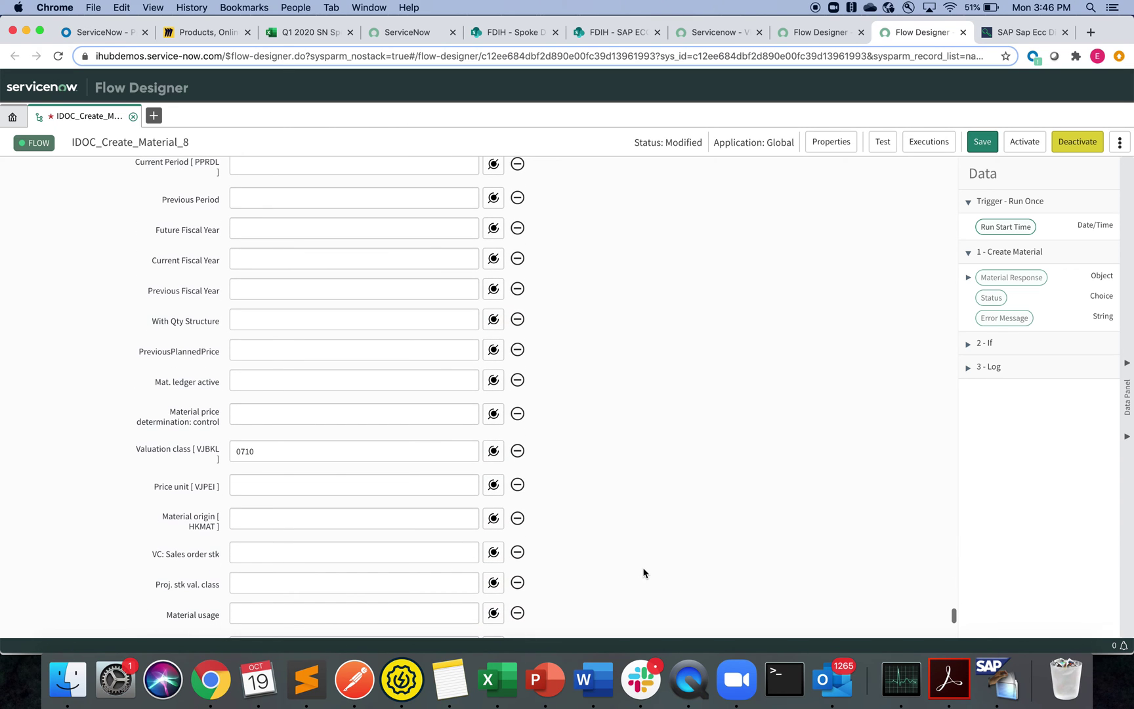
pyautogui.scroll(-7, 694, 468)
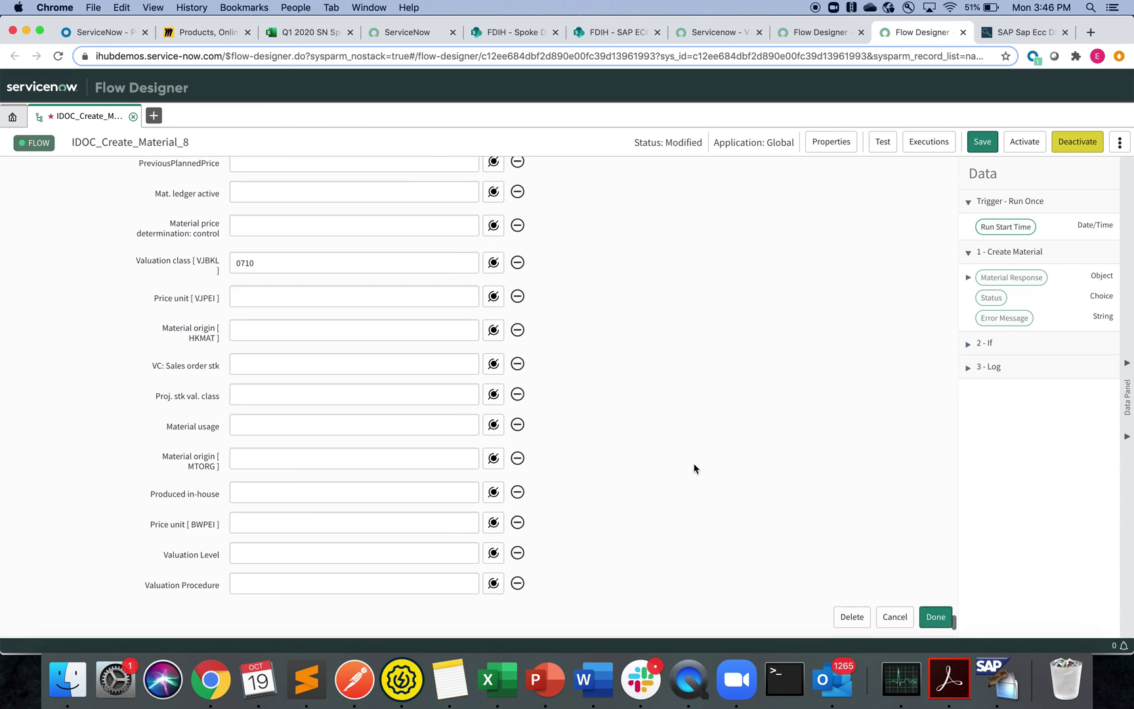
pyautogui.scroll(20, 695, 468)
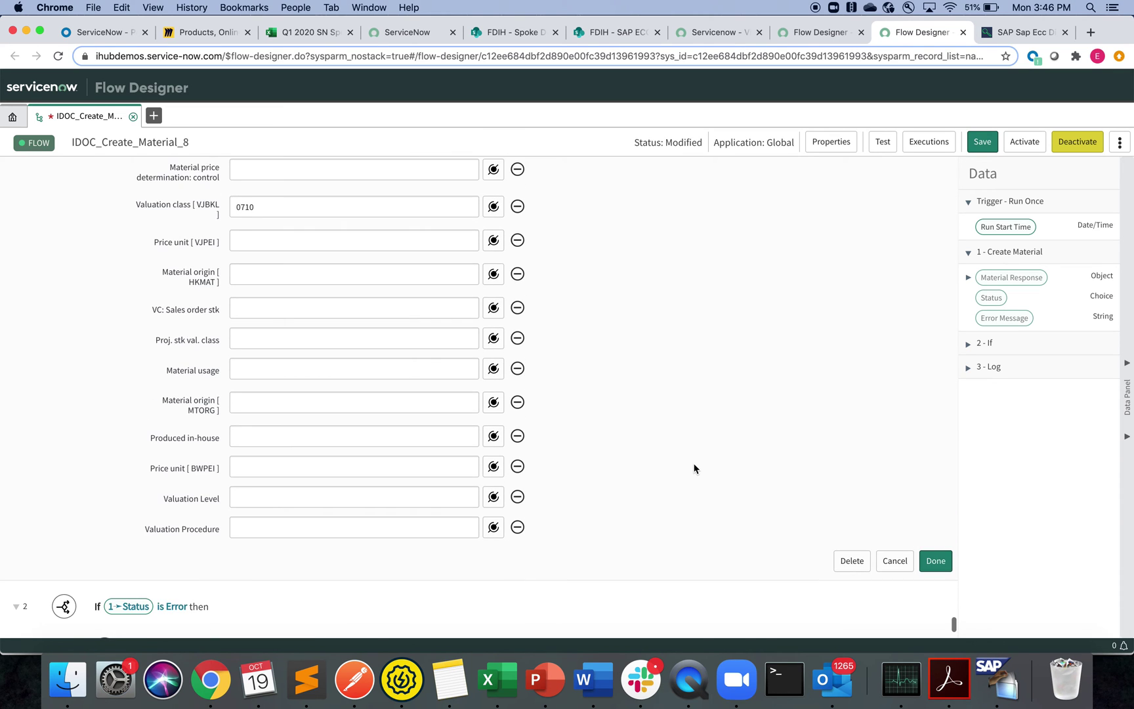
pyautogui.scroll(20, 694, 468)
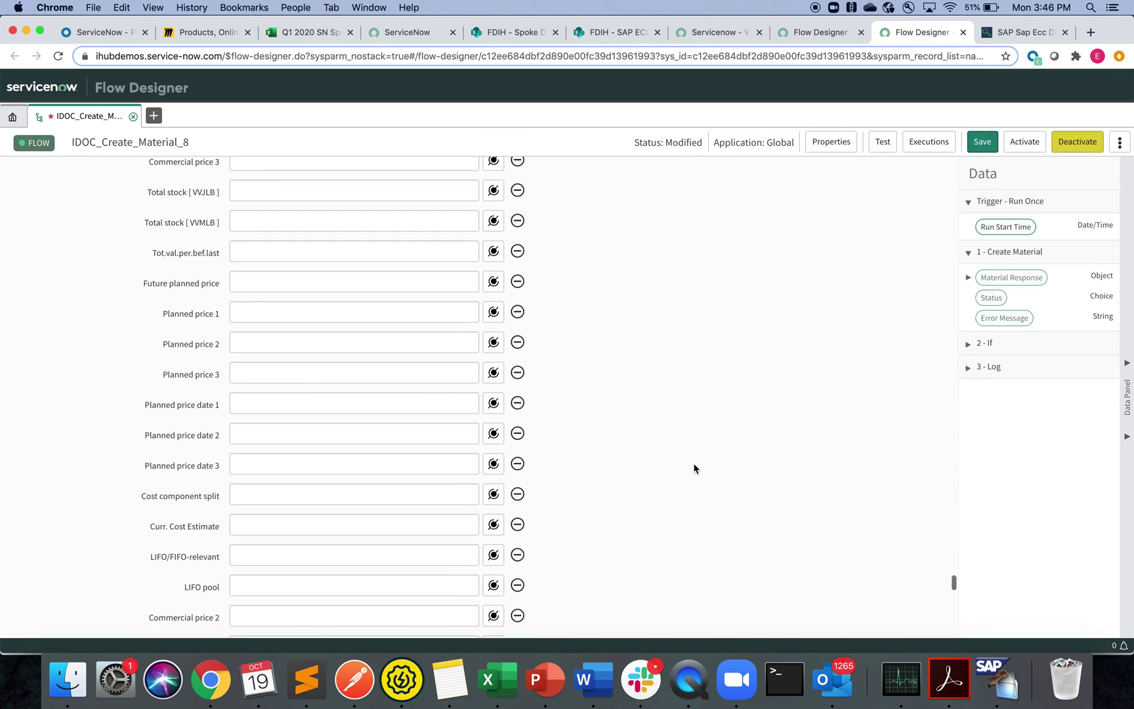
pyautogui.scroll(20, 695, 468)
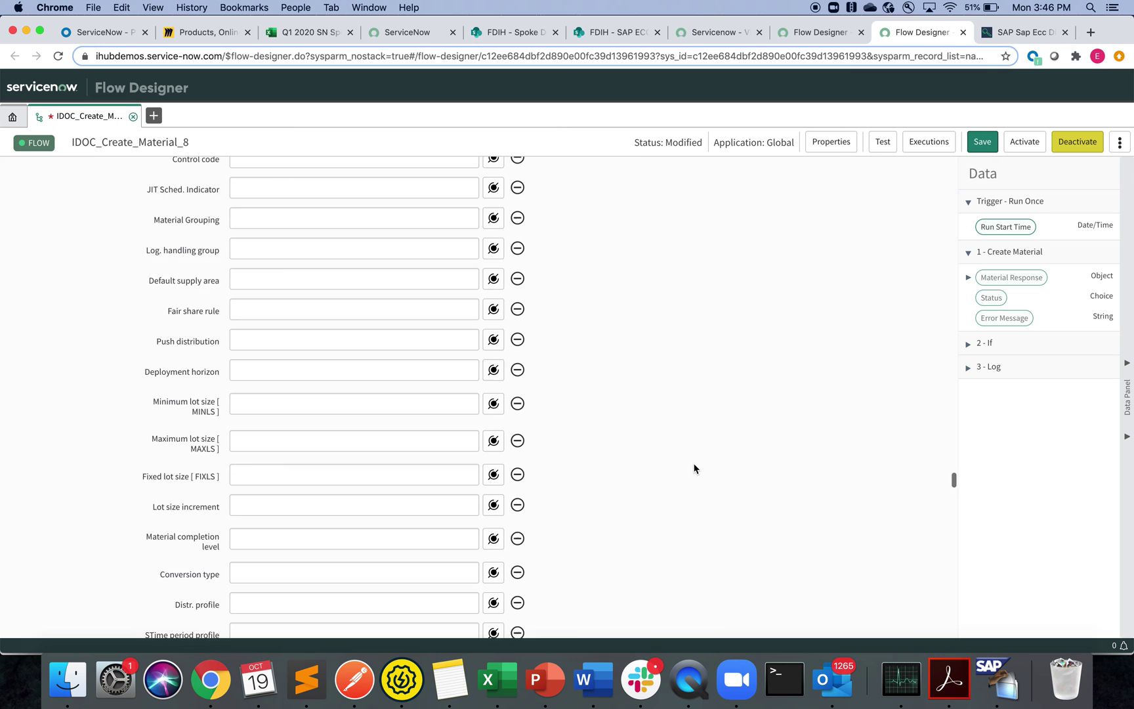
pyautogui.scroll(20, 694, 468)
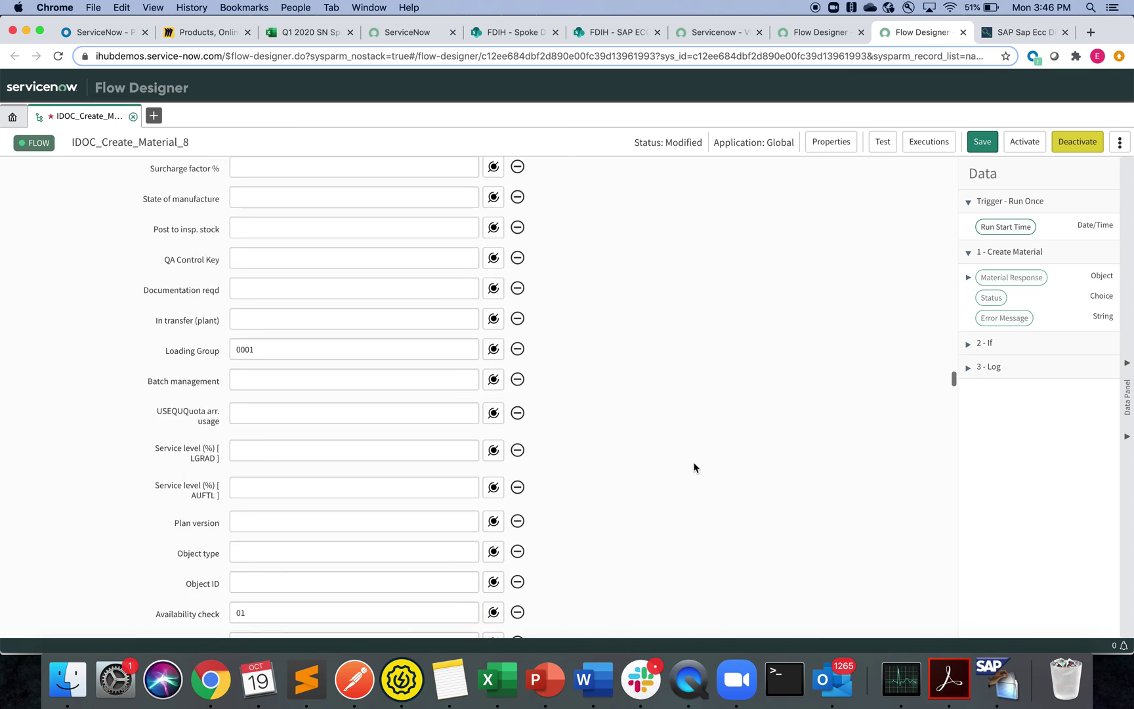
# Run a background test of the IDOC_Create_Material_8 flow
pyautogui.click(883, 143)
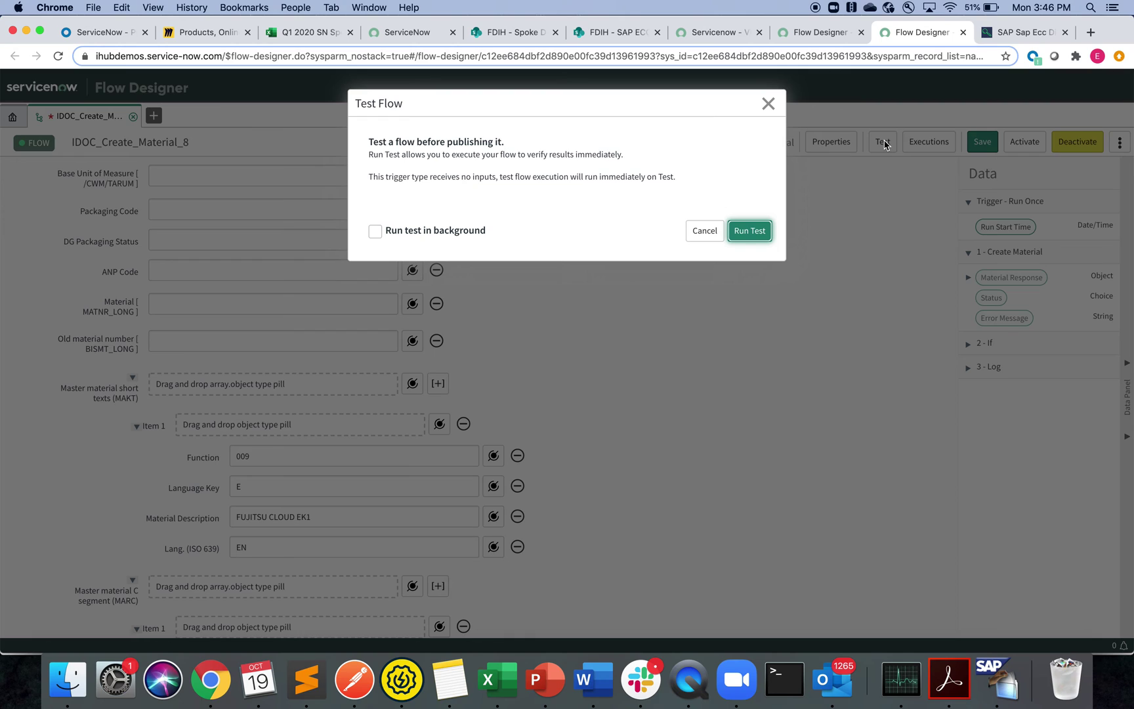
pyautogui.click(377, 235)
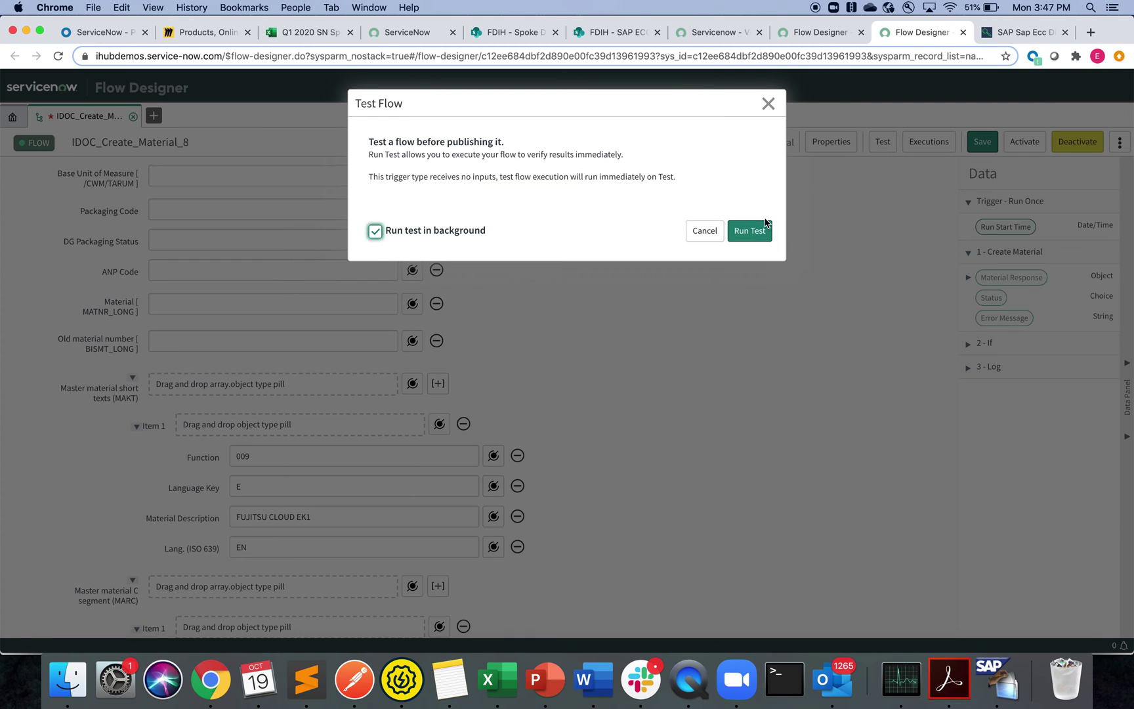
pyautogui.click(752, 237)
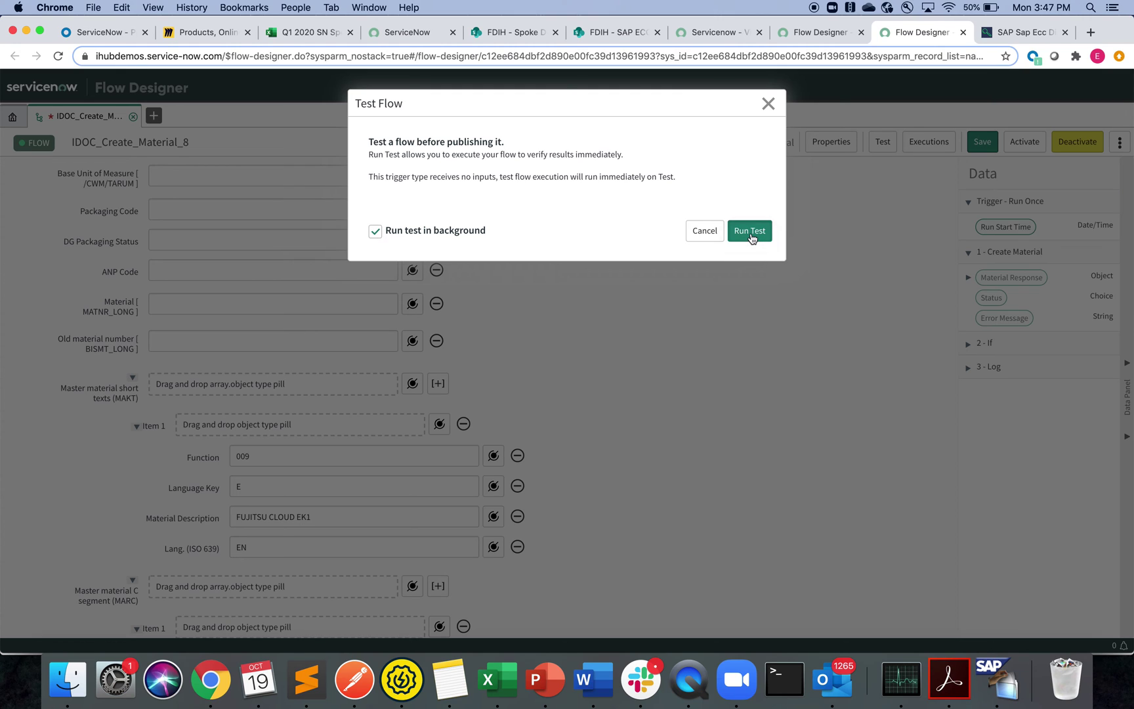
pyautogui.click(752, 237)
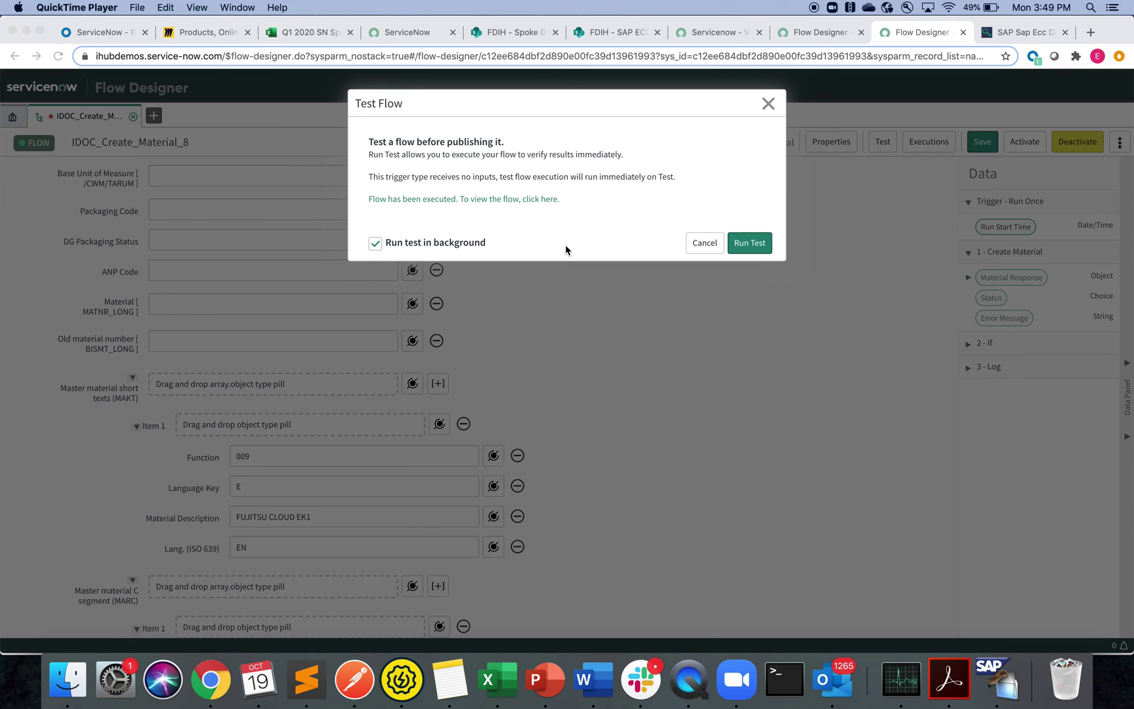
# Open the run's execution details, refresh until Completed, and view Create Material's response: Success, status 53
pyautogui.click(507, 198)
pyautogui.click(522, 198)
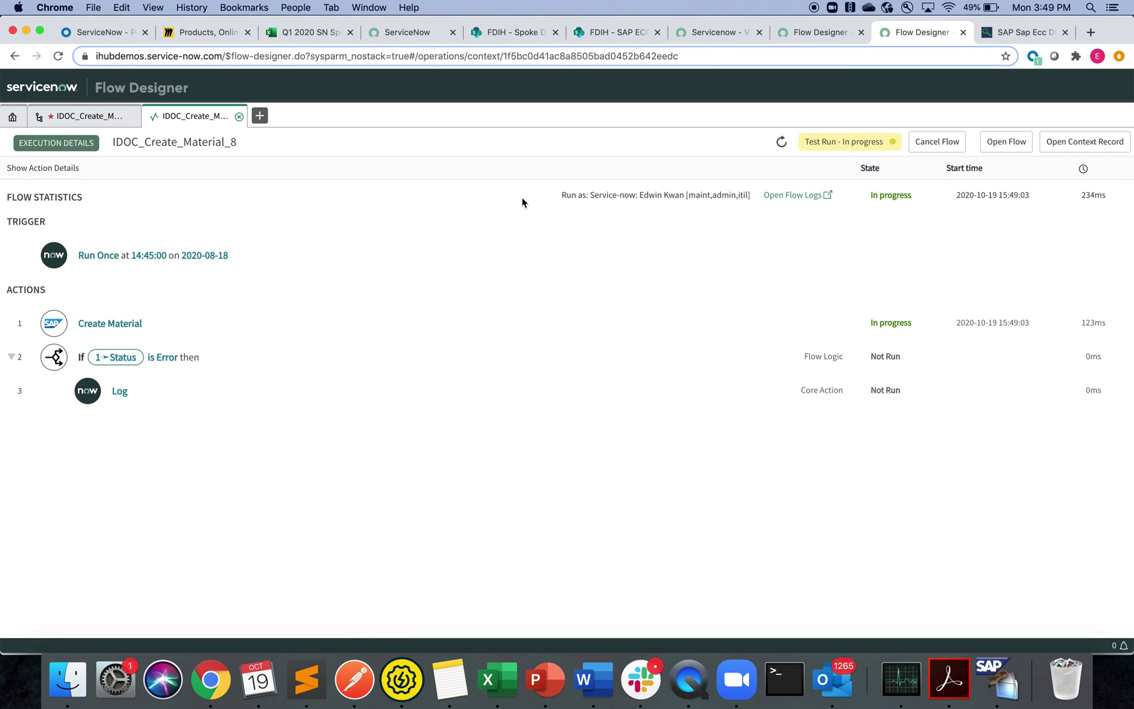
pyautogui.click(779, 143)
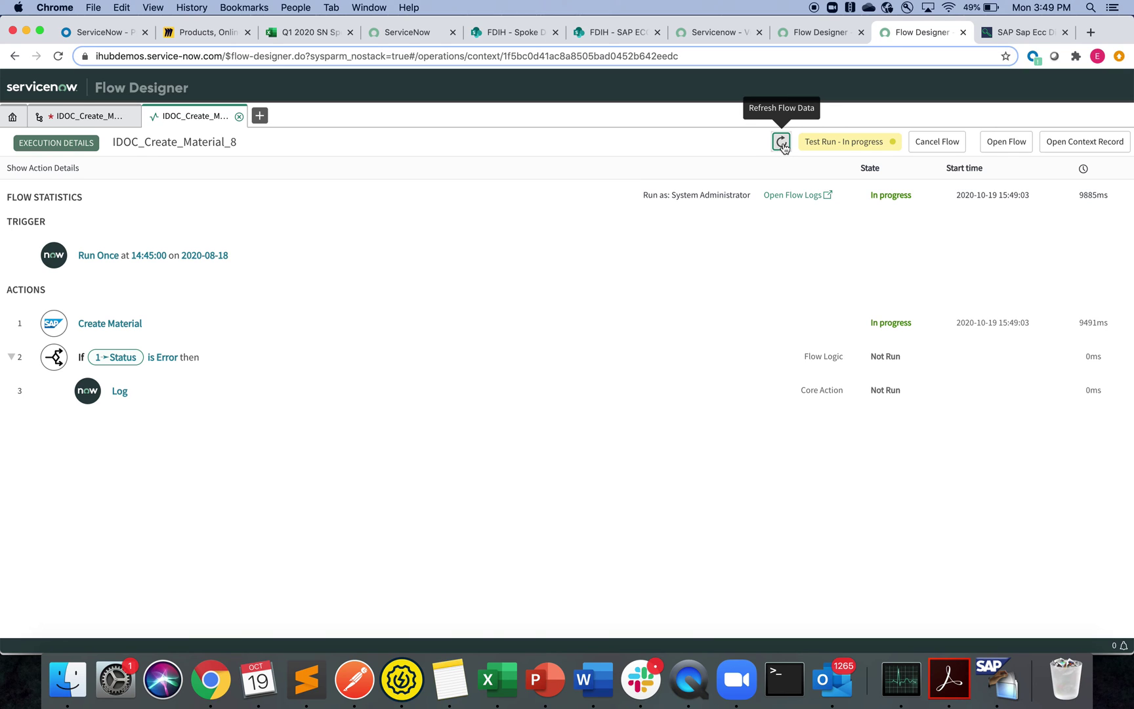
pyautogui.click(783, 144)
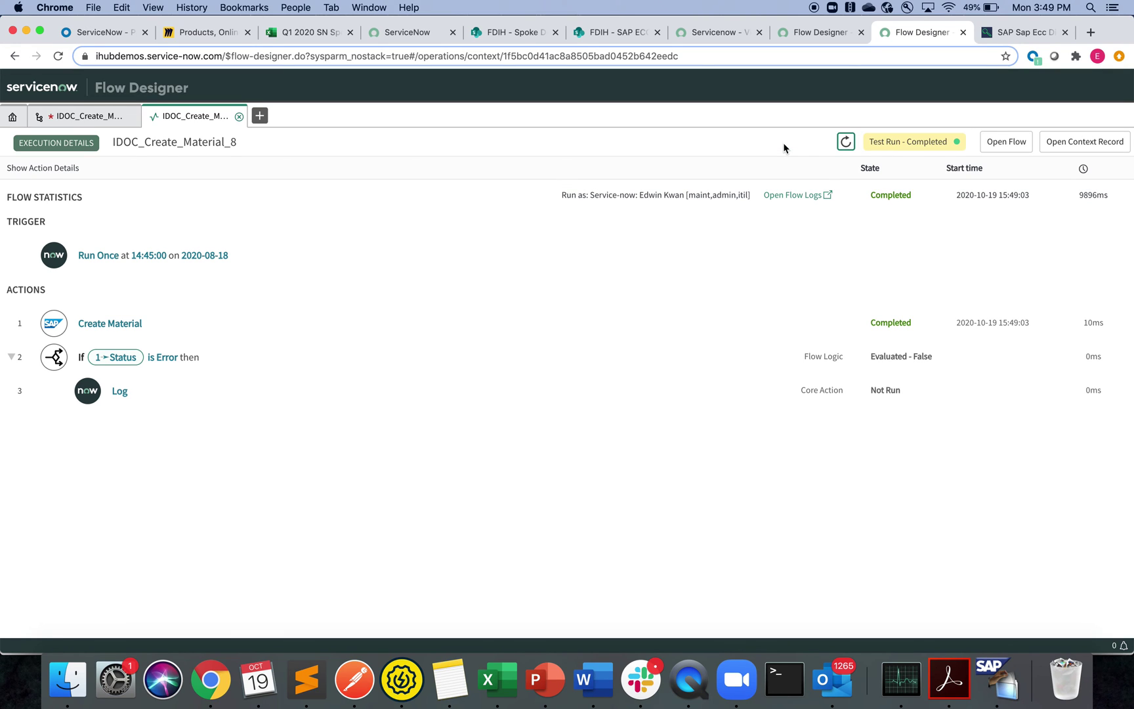
pyautogui.click(120, 326)
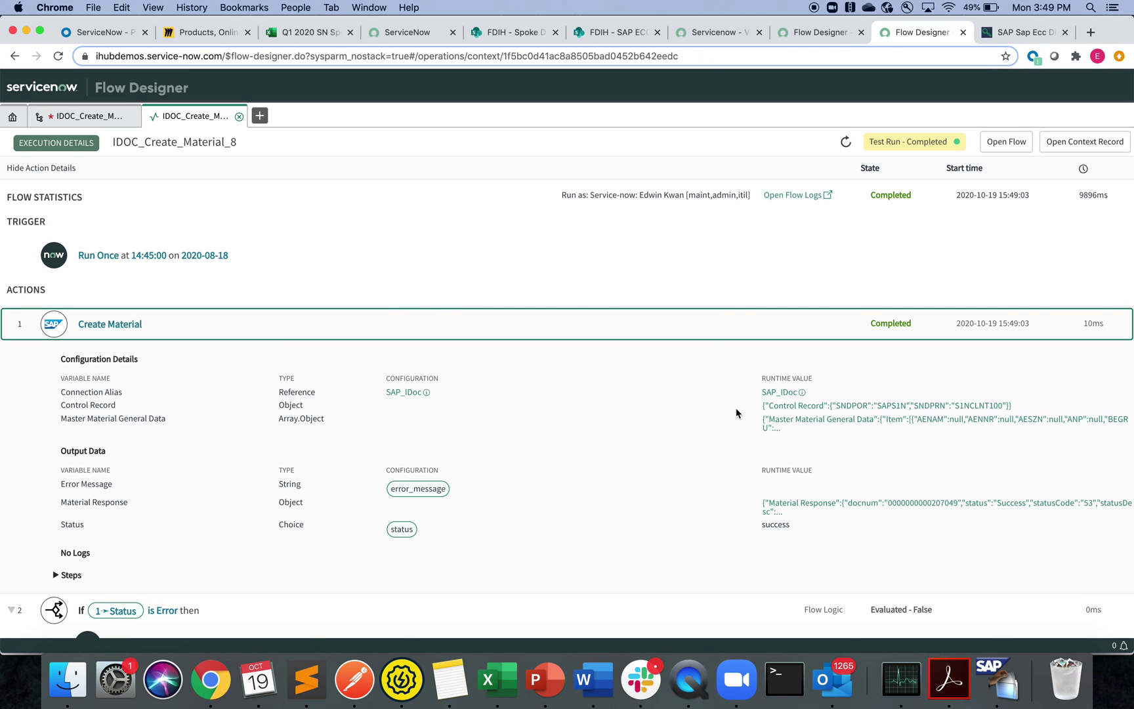
pyautogui.click(800, 505)
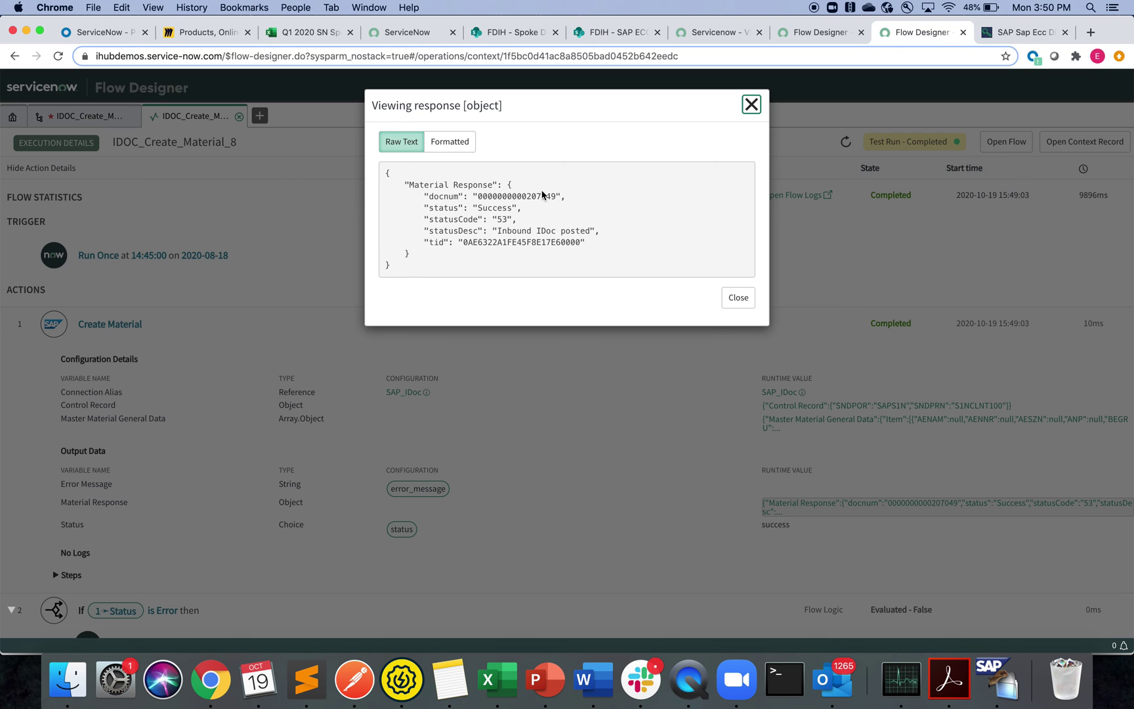
# Check the Master Material General Data sent carries description FUJITSU CLOUD EK1, then close it
pyautogui.click(750, 104)
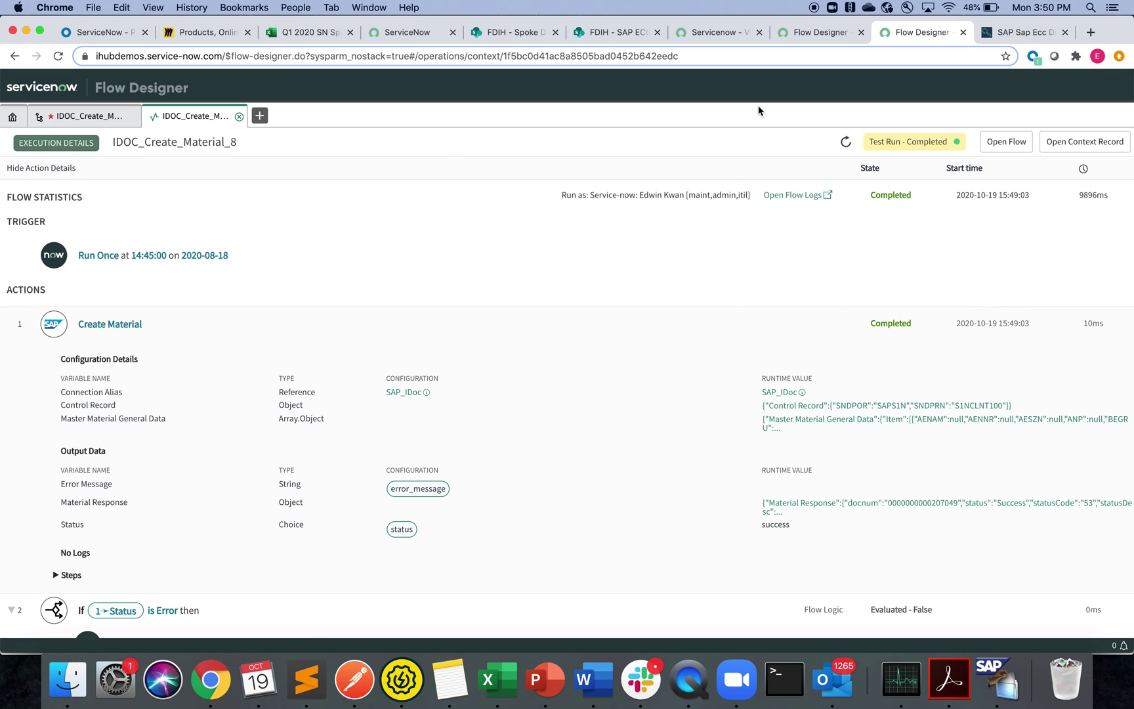
pyautogui.click(794, 426)
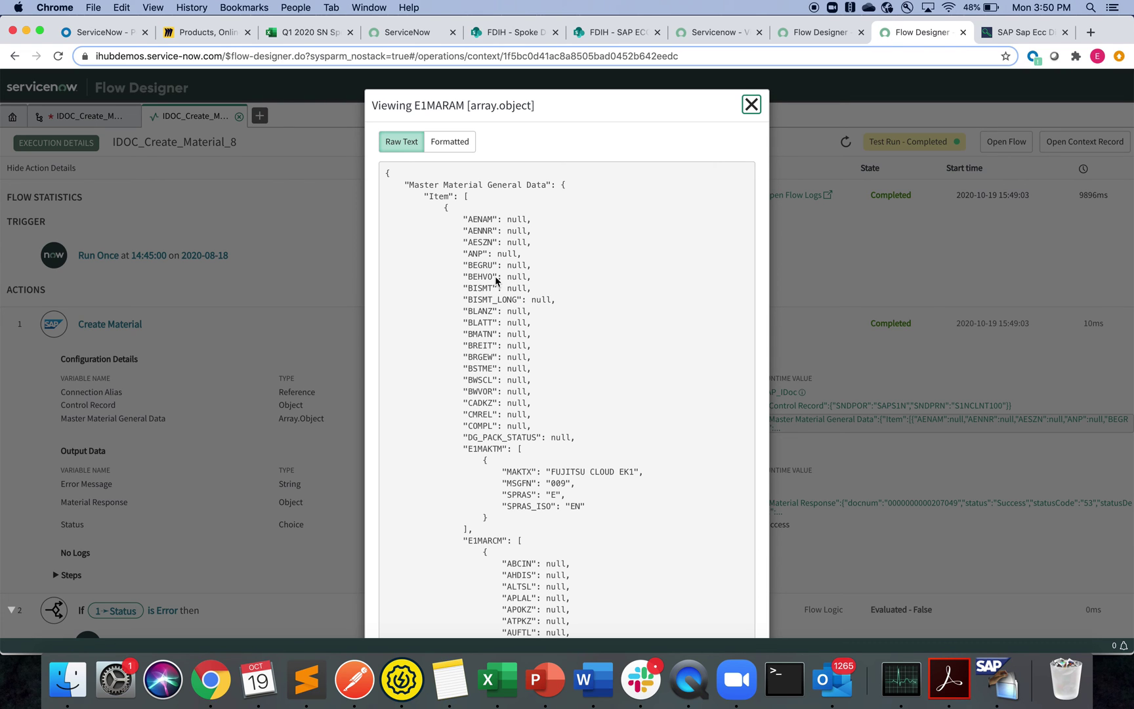
pyautogui.scroll(-20, 495, 280)
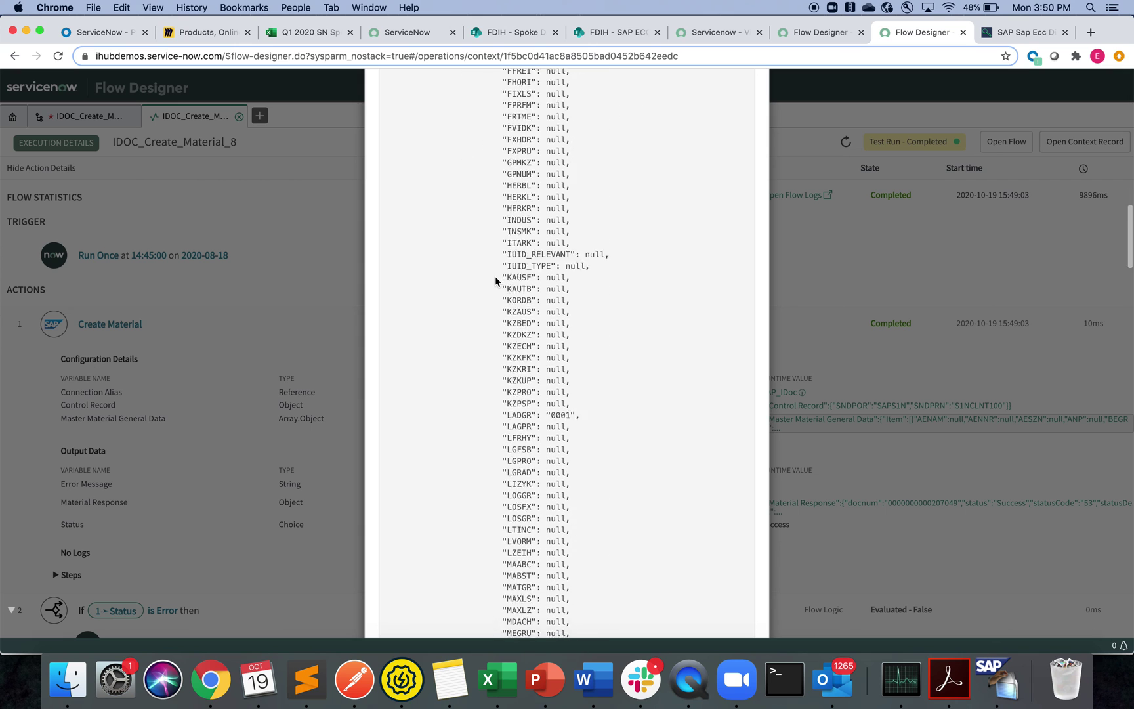
pyautogui.scroll(20, 495, 280)
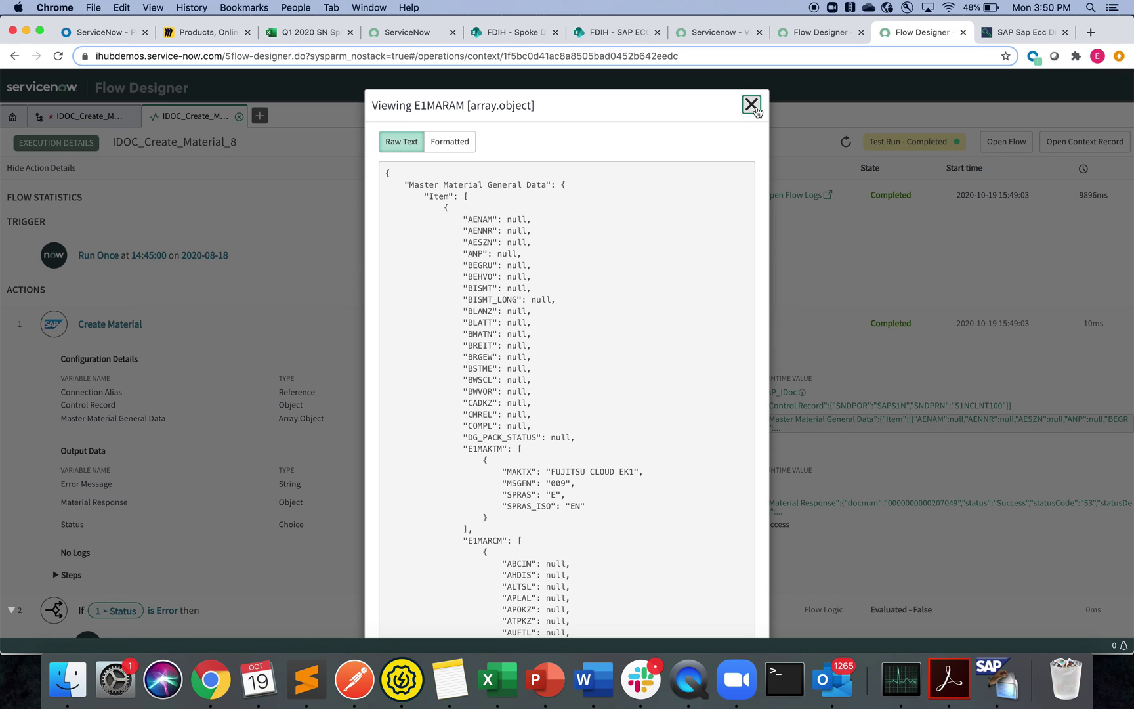
pyautogui.click(752, 105)
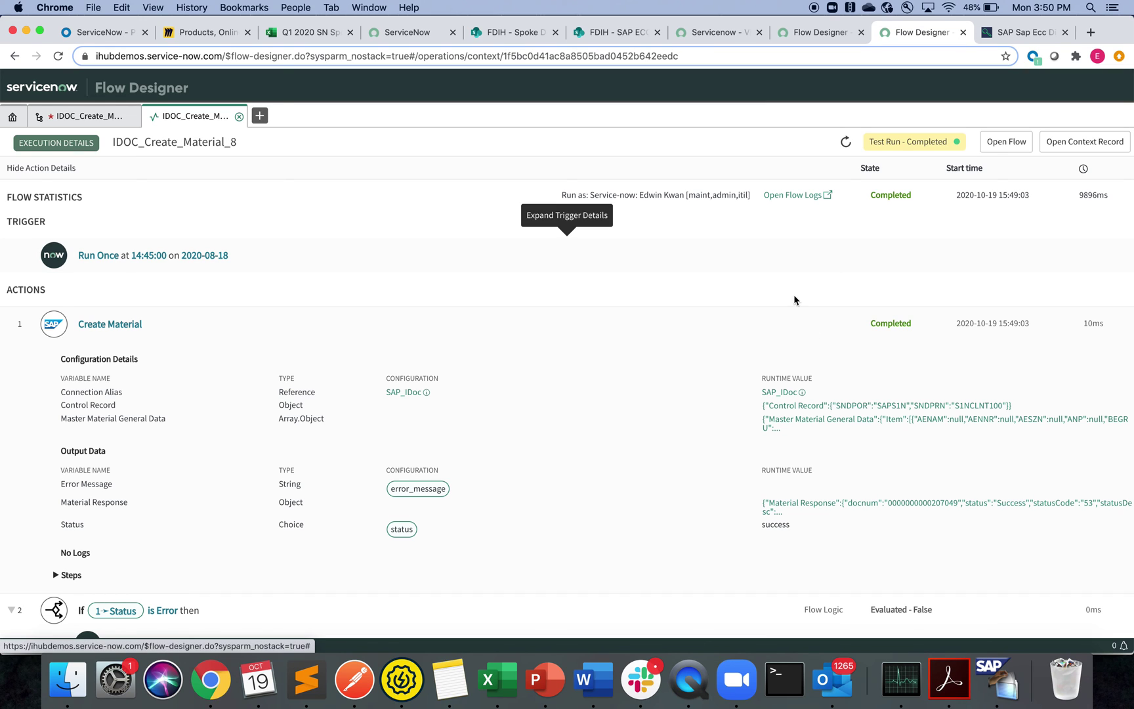
# In SAP GUI's Display Material, search all materials and enter FUJITSU CLOUD EK1's number 154
pyautogui.click(1008, 700)
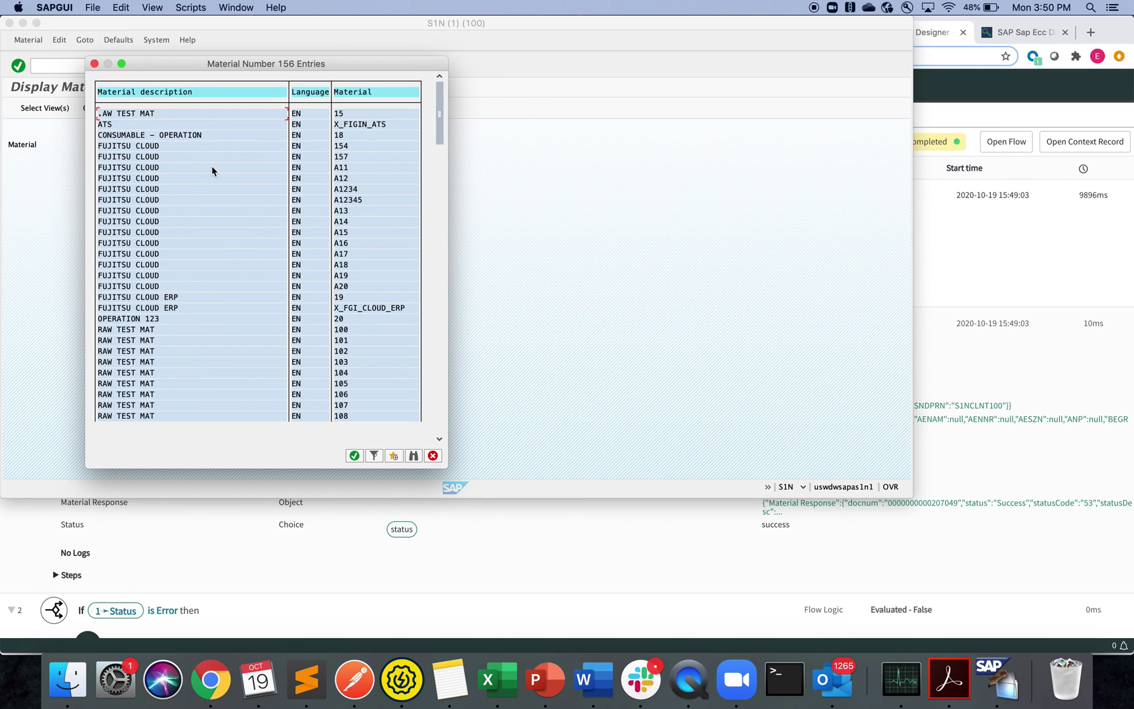
pyautogui.click(433, 456)
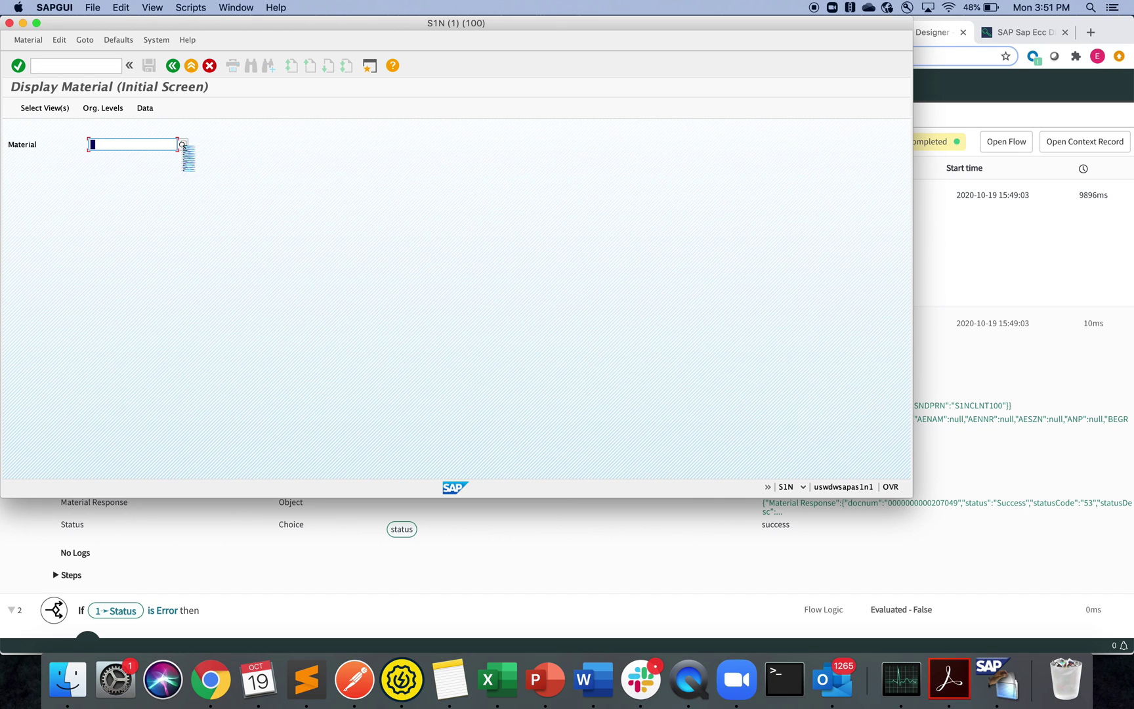
pyautogui.click(182, 145)
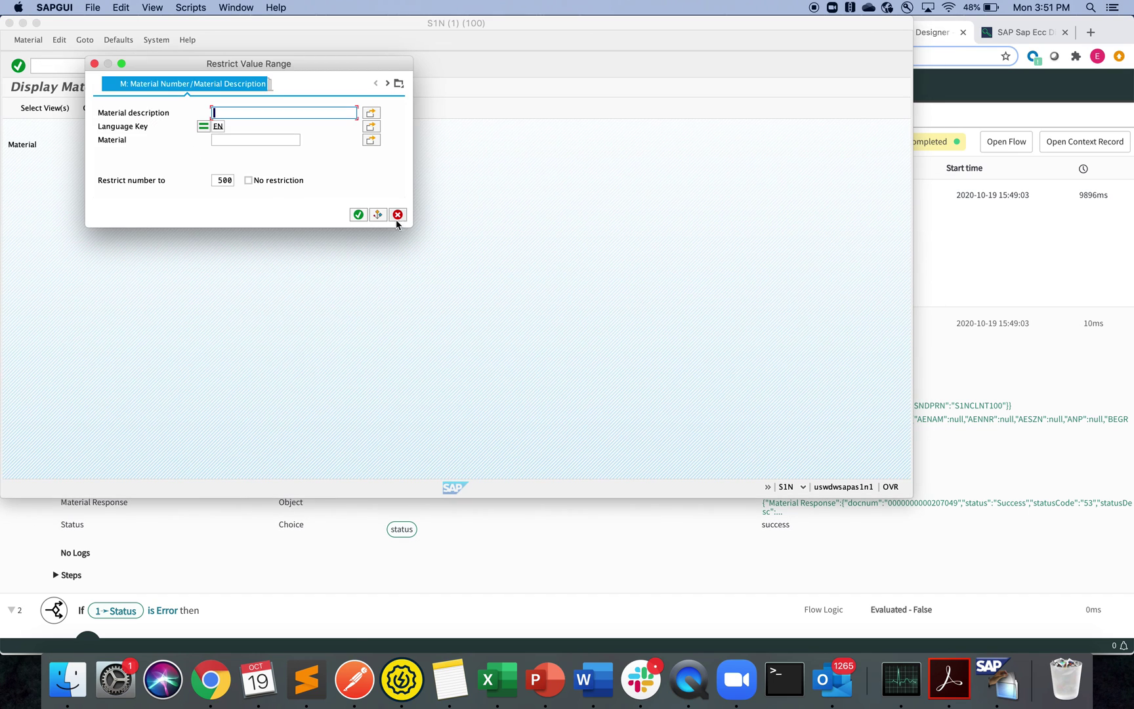
pyautogui.click(358, 215)
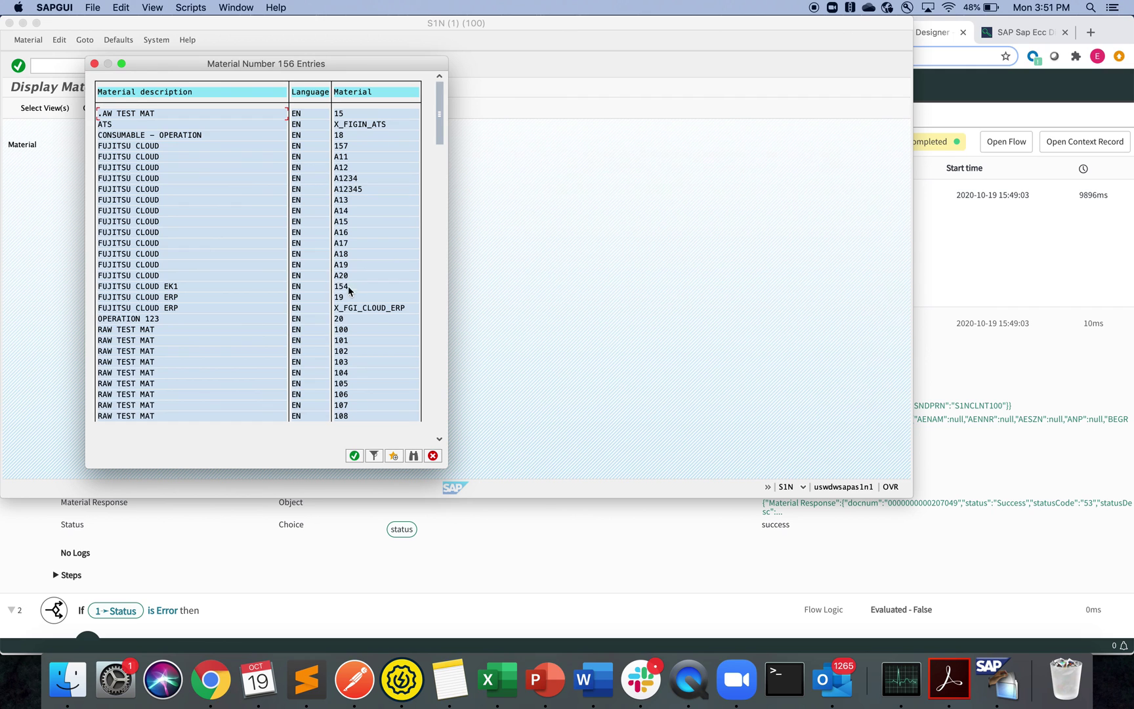
pyautogui.doubleClick(142, 286)
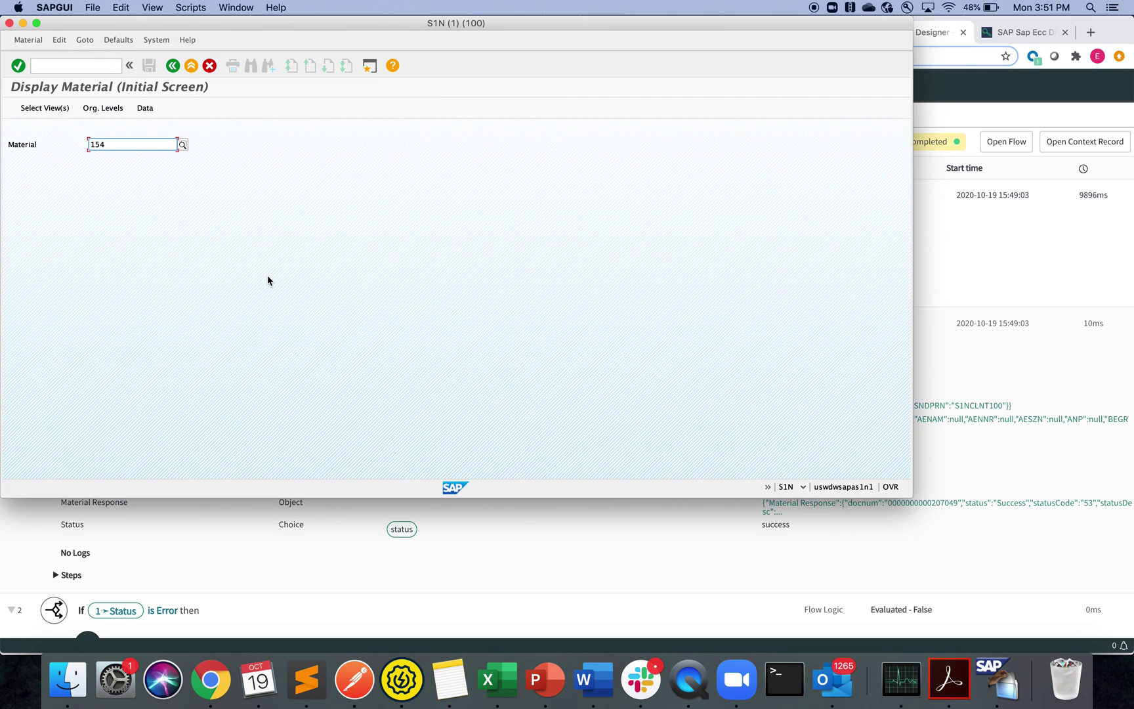
pyautogui.click(183, 145)
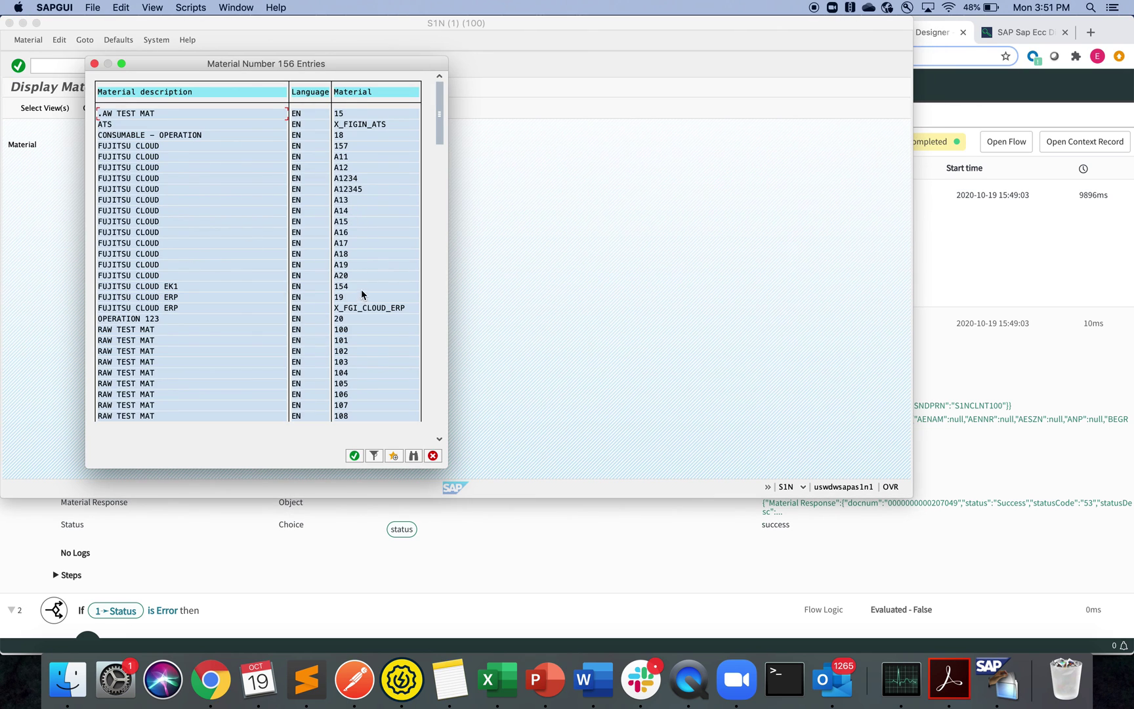
pyautogui.click(182, 286)
pyautogui.click(354, 455)
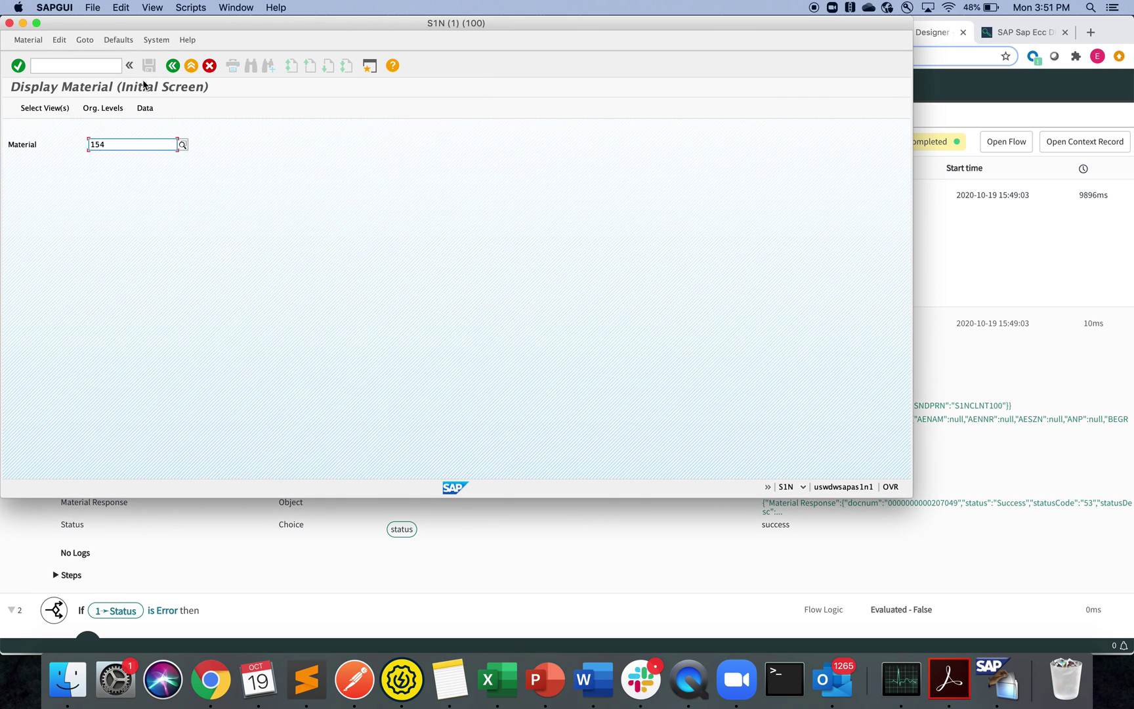
pyautogui.click(183, 145)
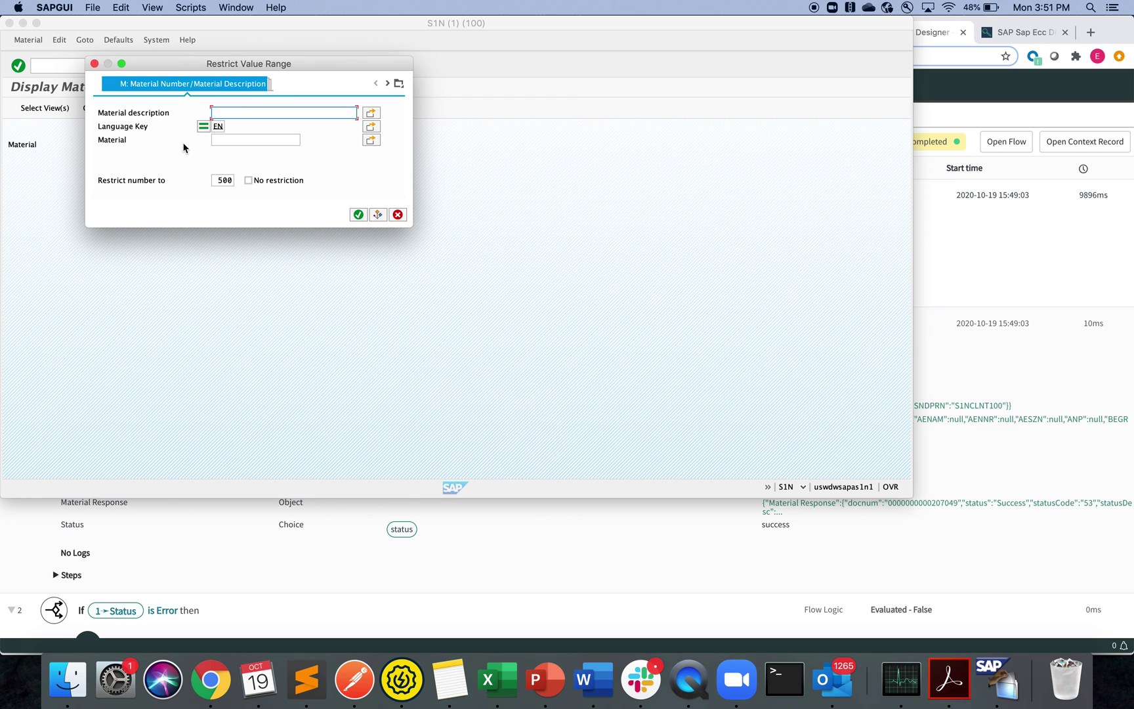
pyautogui.click(358, 215)
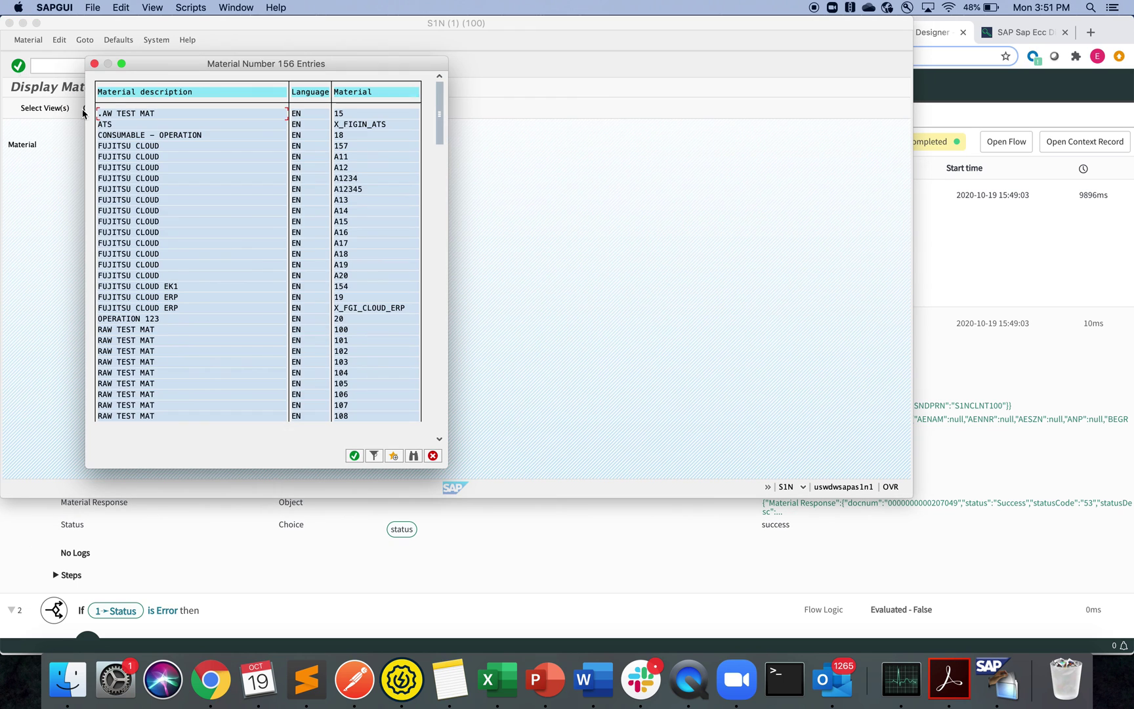
pyautogui.click(433, 456)
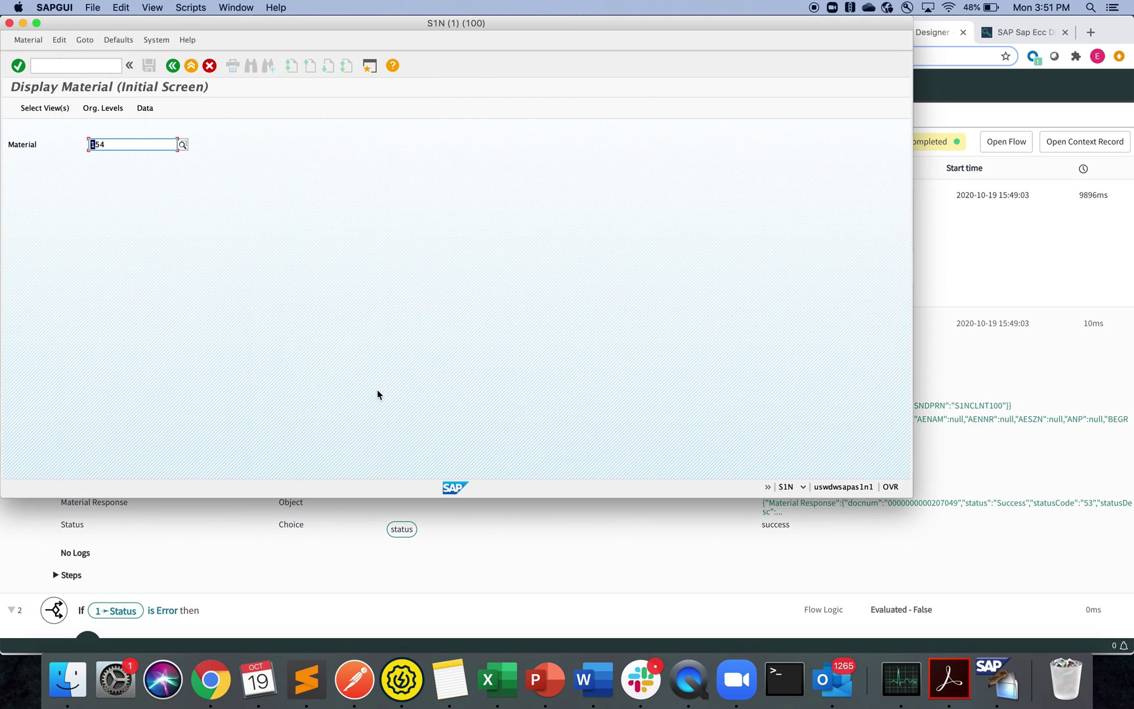
# Display material 154 in Basic data 1 and 2 views, confirming a configurable raw material FUJITSU CLOUD EK1
pyautogui.click(20, 67)
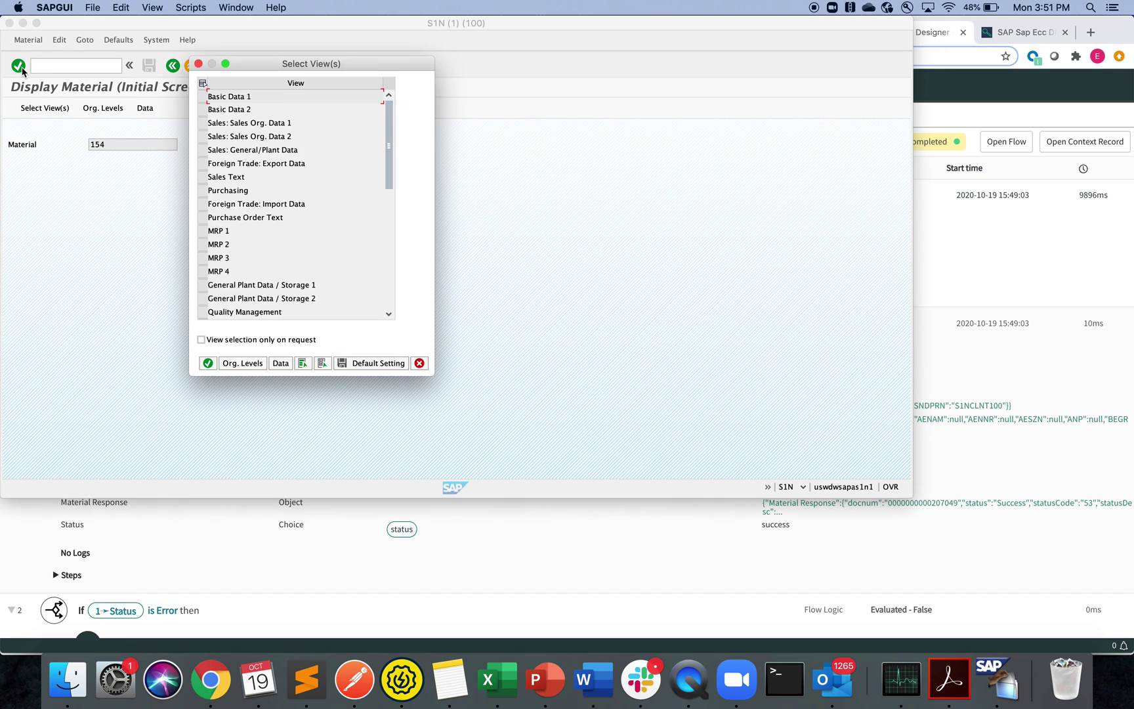
pyautogui.click(201, 98)
pyautogui.click(202, 109)
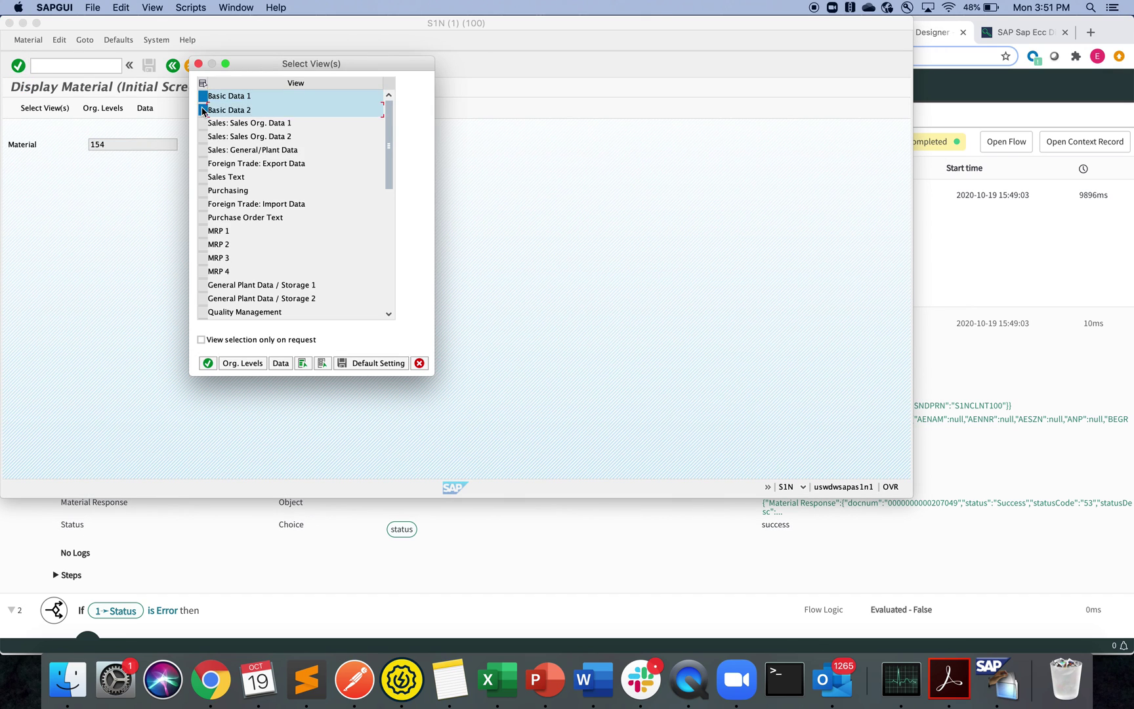
pyautogui.click(207, 363)
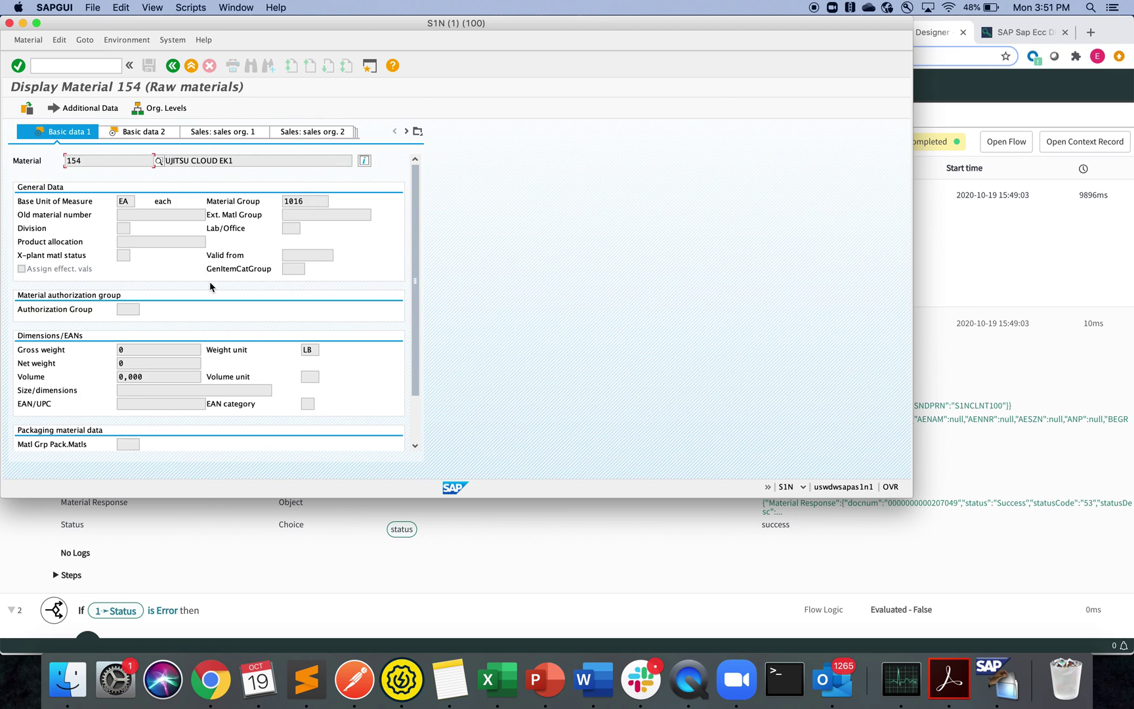
pyautogui.scroll(-3, 210, 285)
pyautogui.scroll(3, 210, 286)
pyautogui.click(161, 133)
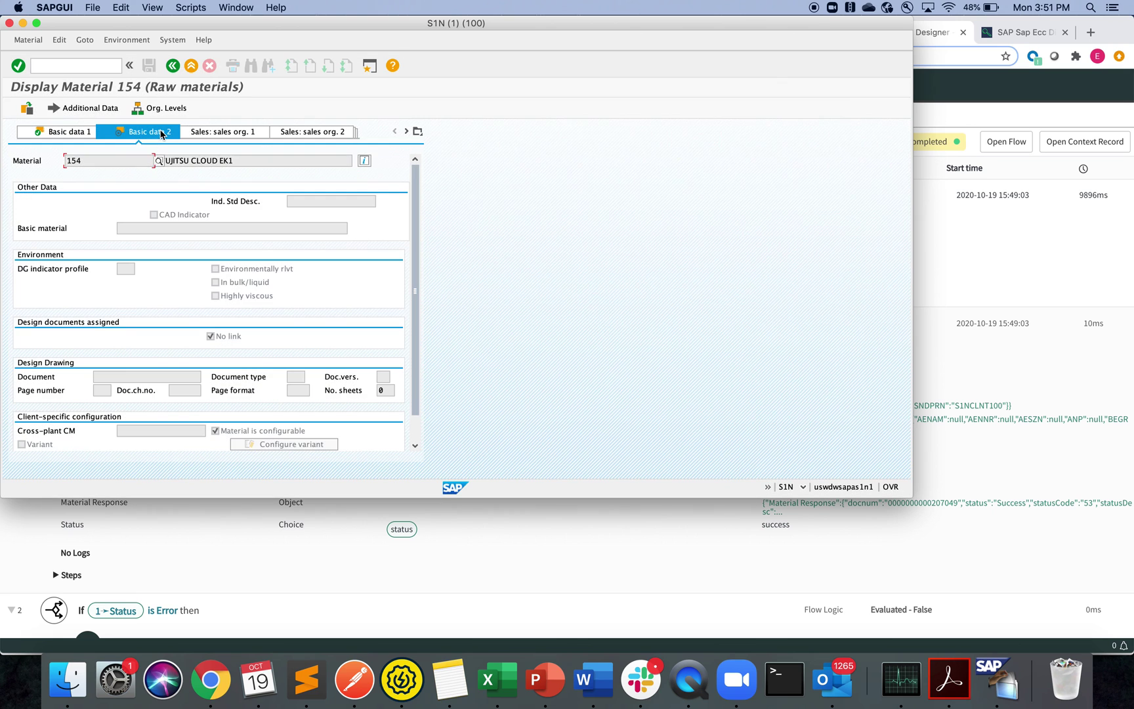
pyautogui.scroll(-1, 232, 309)
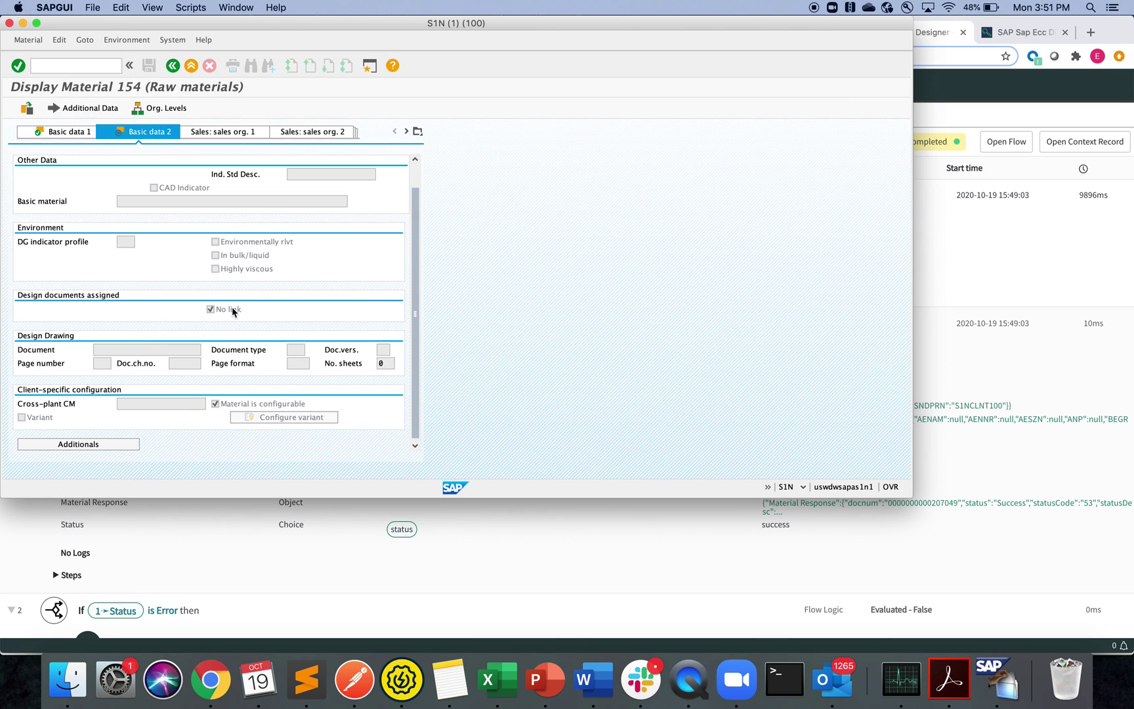
pyautogui.click(79, 64)
# Rerun /nmm03 and list all materials, finding FUJITSU CLOUD EK1 as 154 among 156 entries
pyautogui.write('/nmm03')
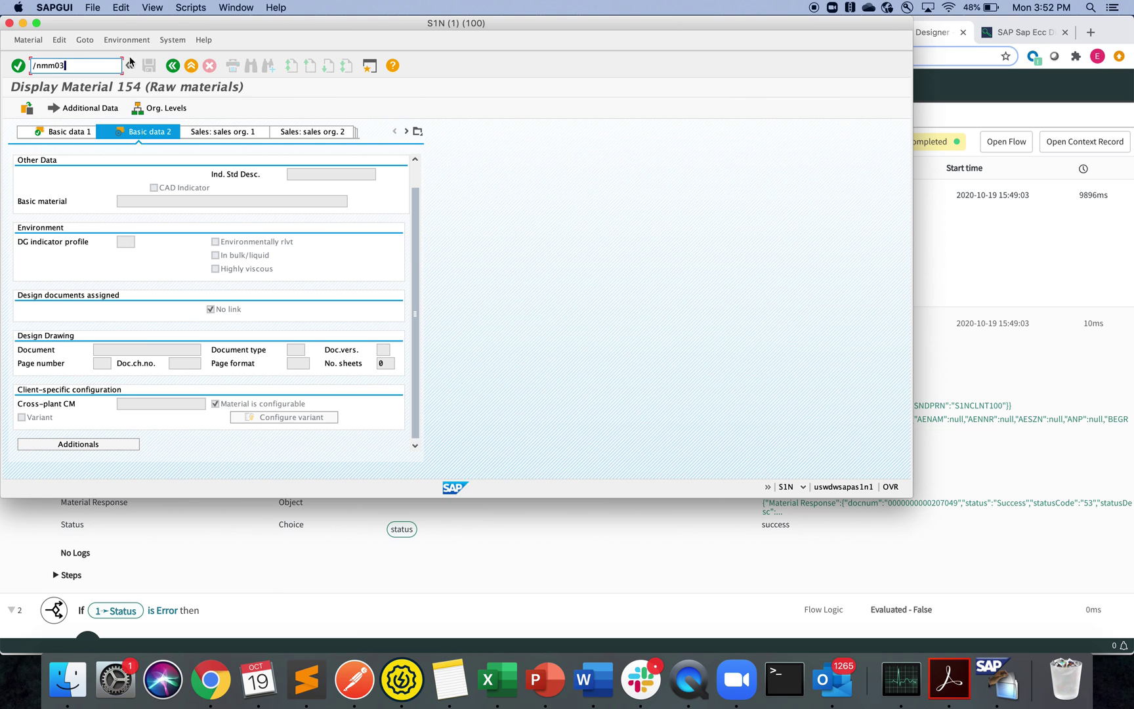
pyautogui.click(17, 67)
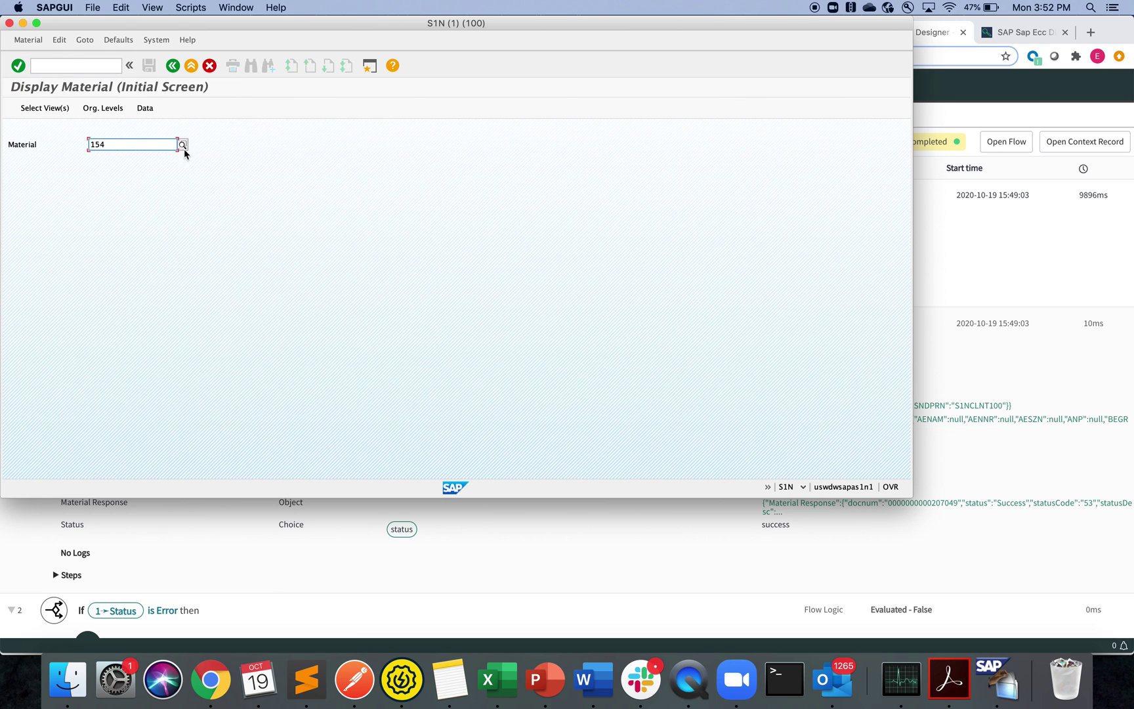
pyautogui.click(183, 145)
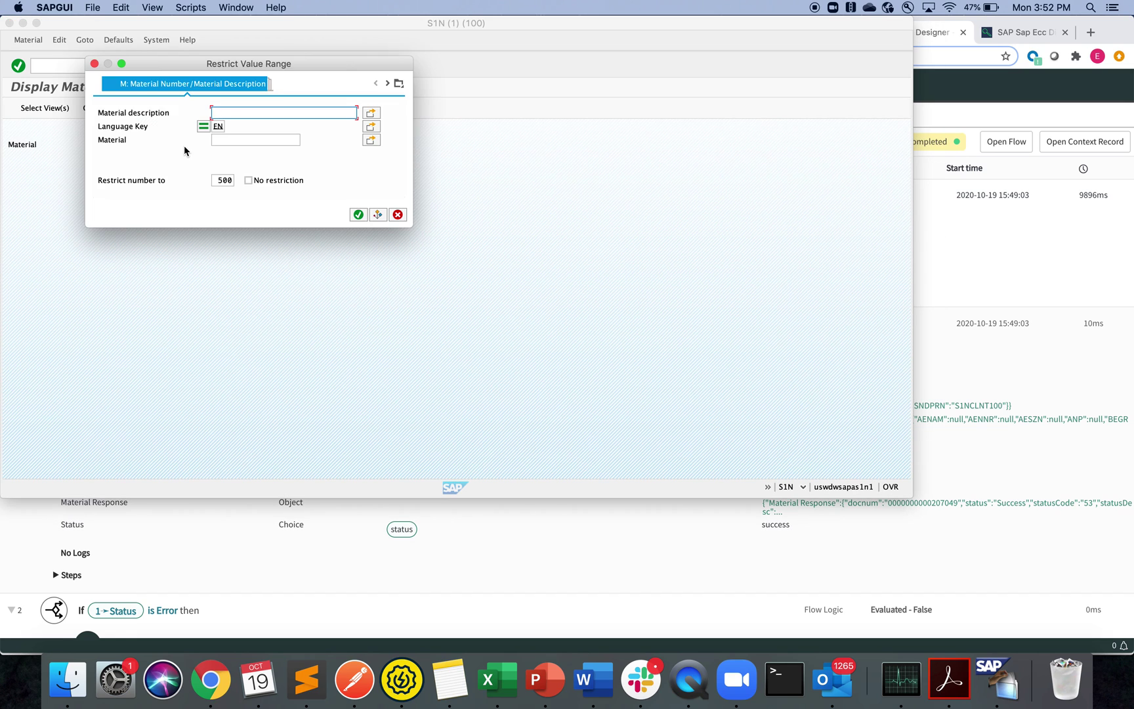
pyautogui.click(357, 215)
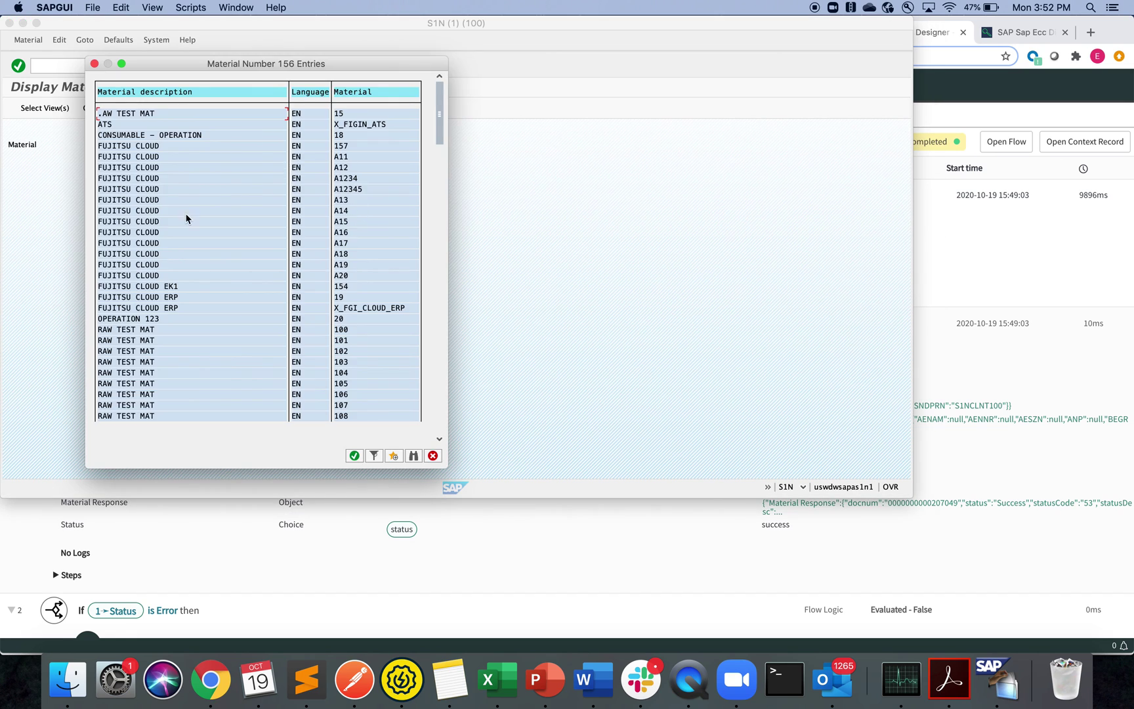